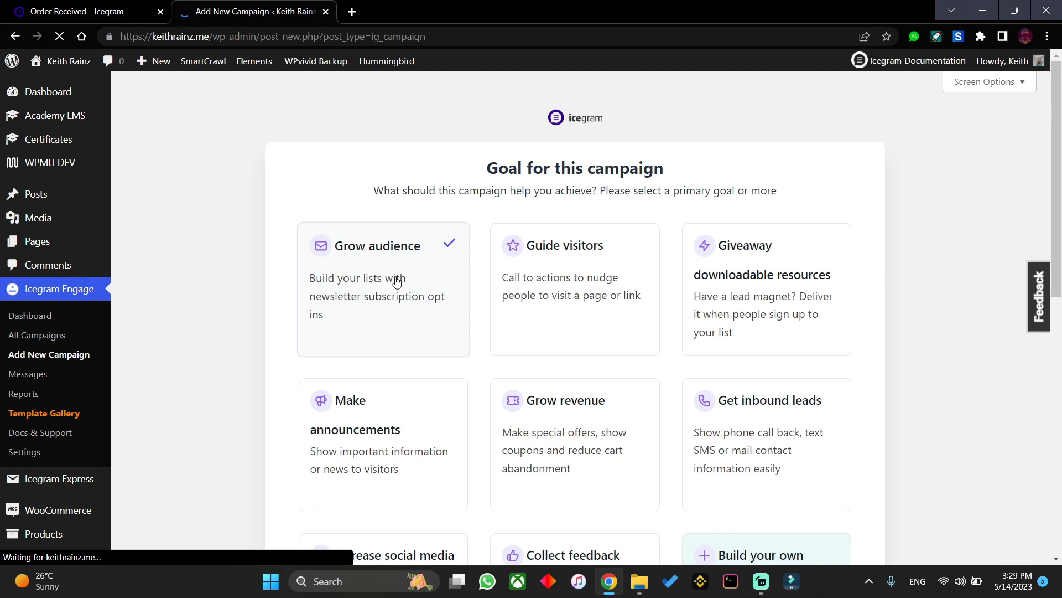
Add Guide visitors, Giveaway downloadable resources and Grow revenue to the campaign goals and continue to message placement
left_click(594, 304)
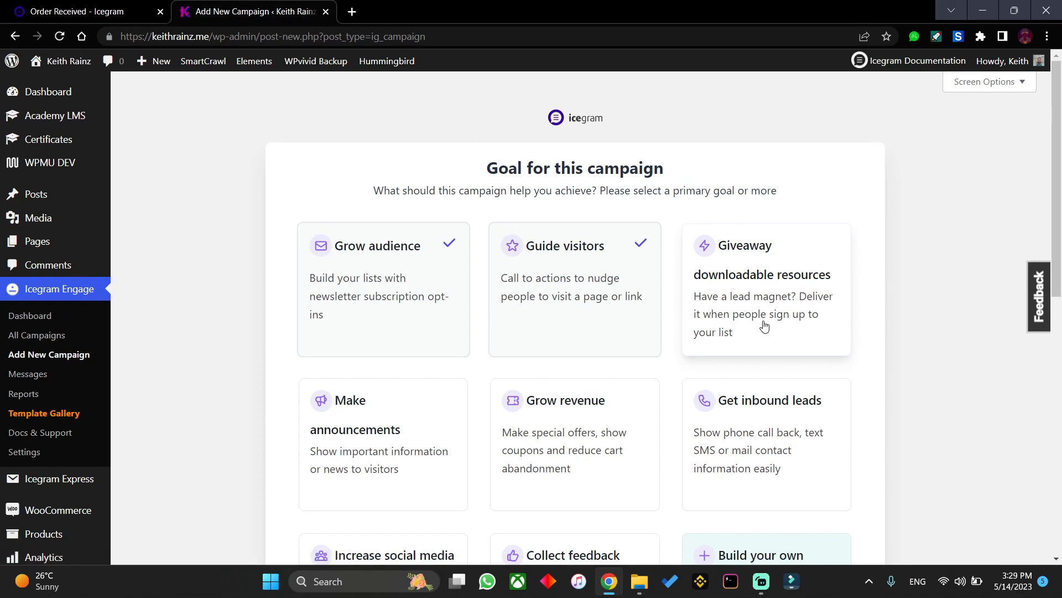
left_click(764, 326)
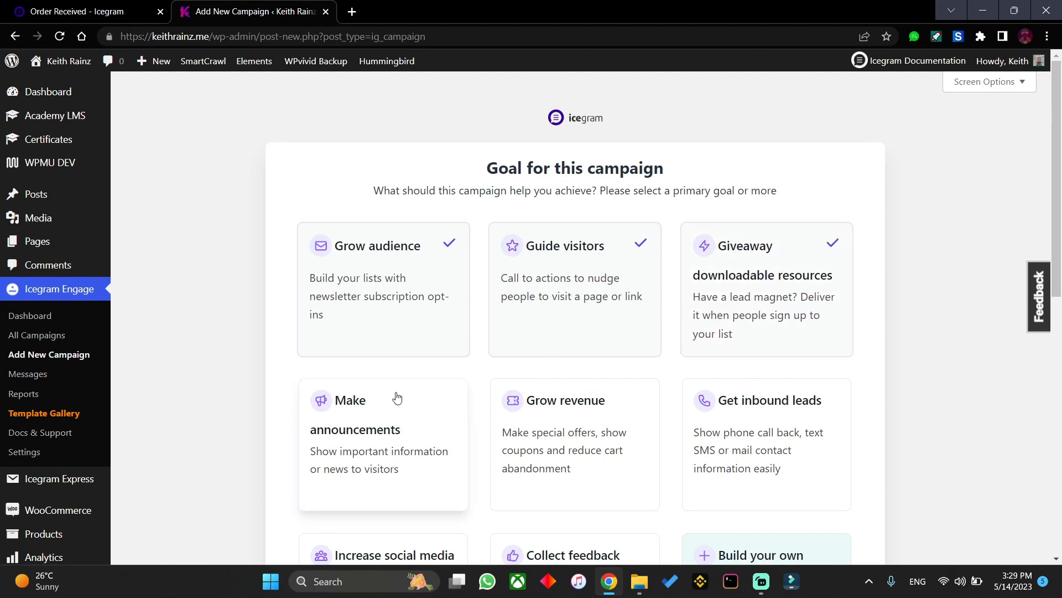
scroll(397, 398, "down", 1)
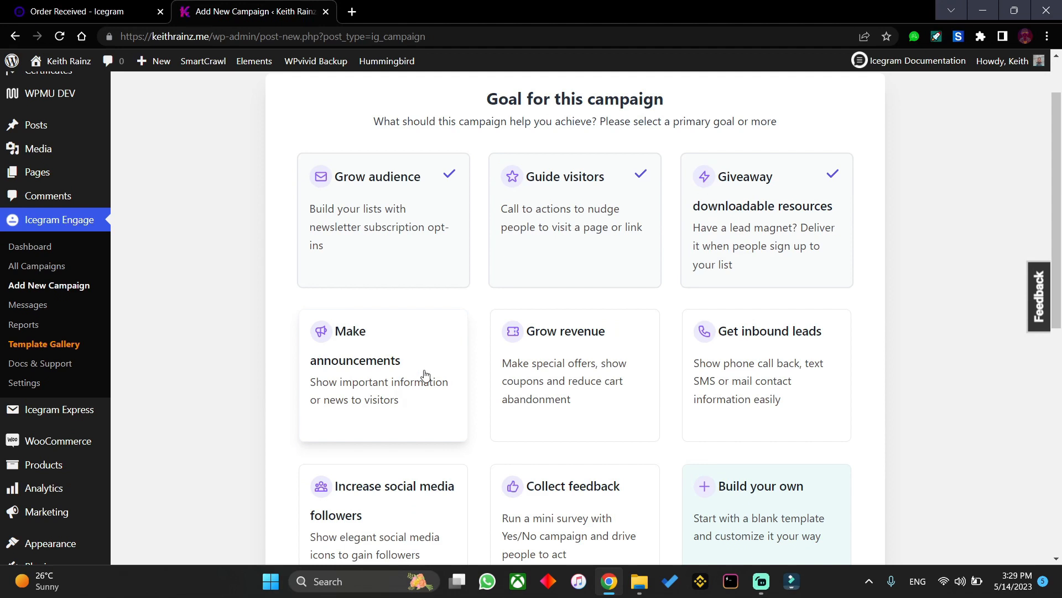
left_click(562, 366)
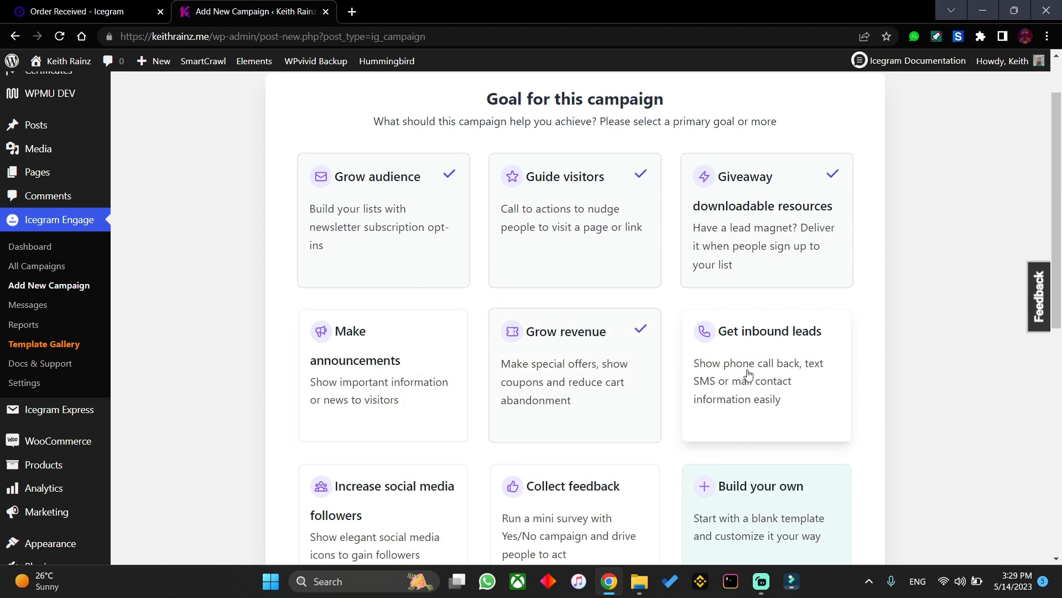
scroll(748, 375, "down", 1)
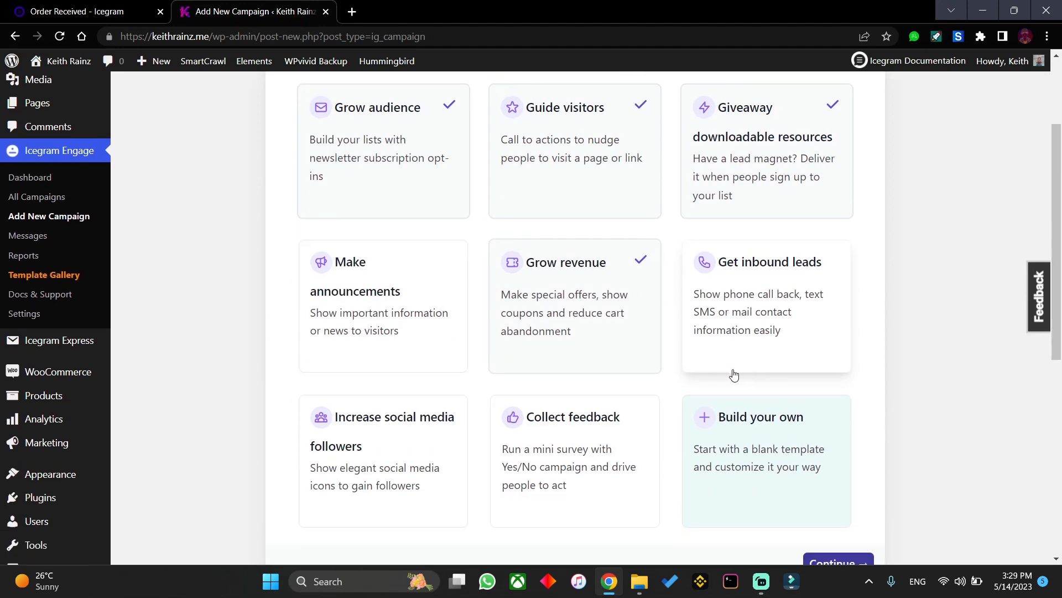
left_click(386, 455)
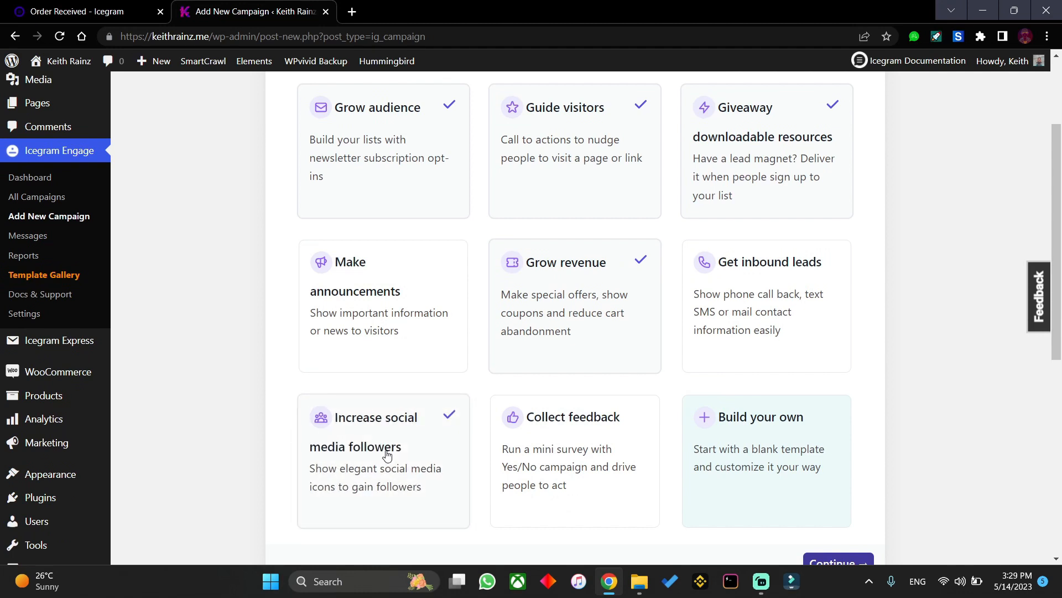
left_click(387, 455)
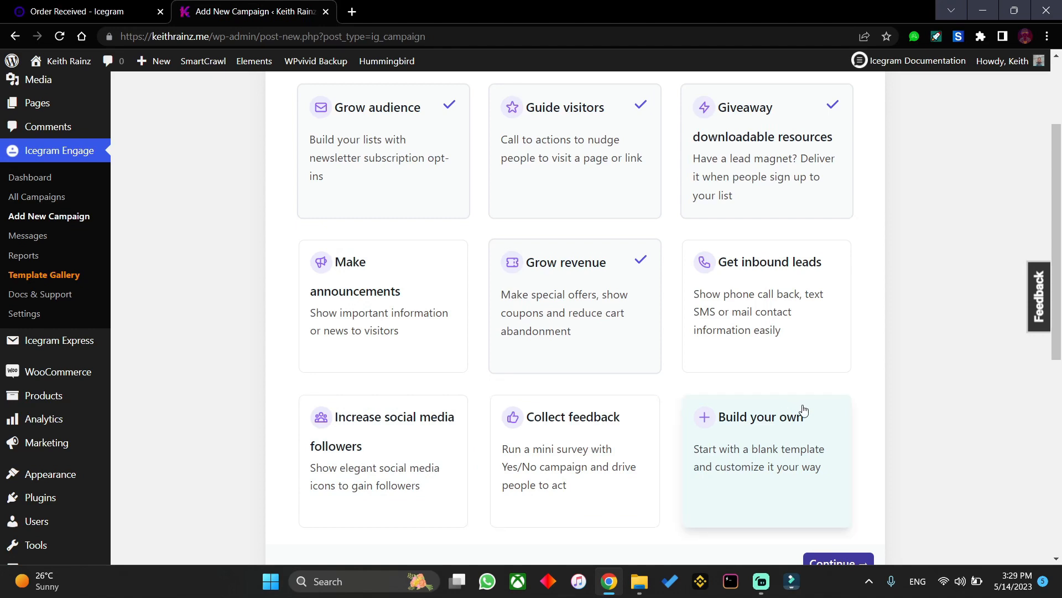
scroll(802, 382, "down", 5)
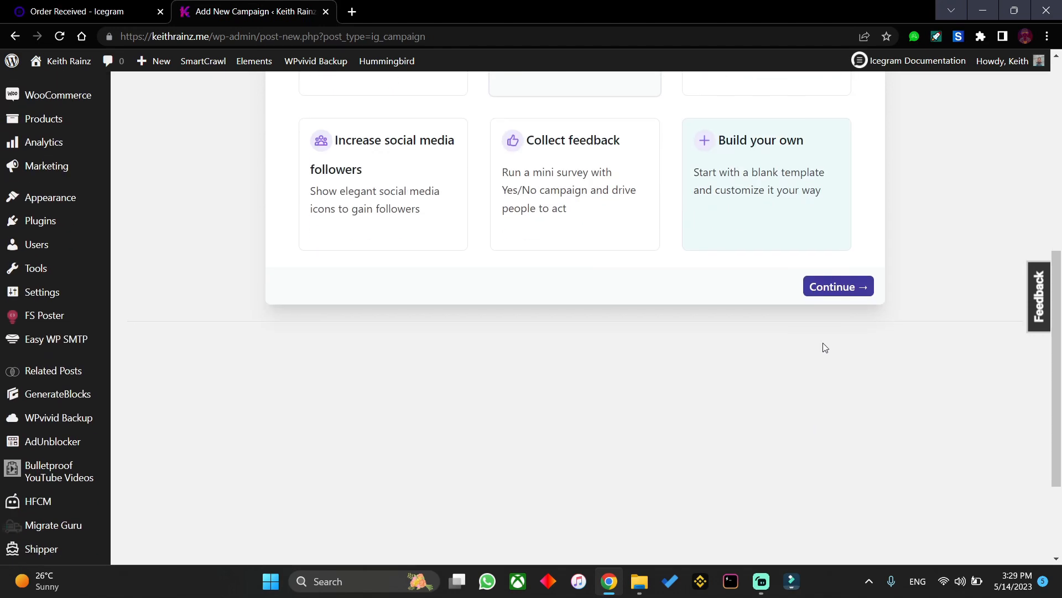
scroll(789, 330, "up", 6)
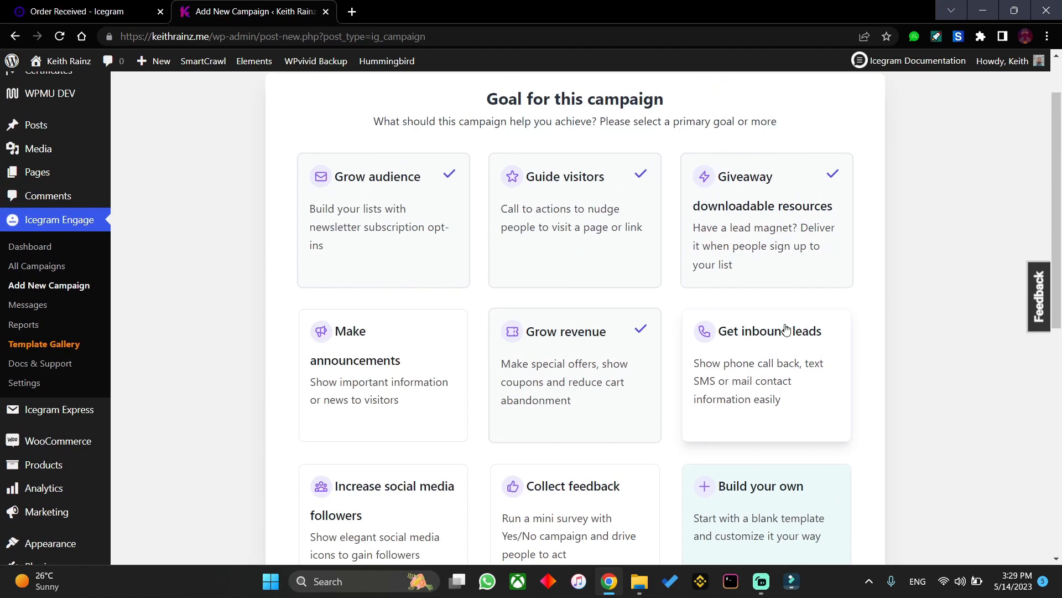
scroll(791, 343, "down", 4)
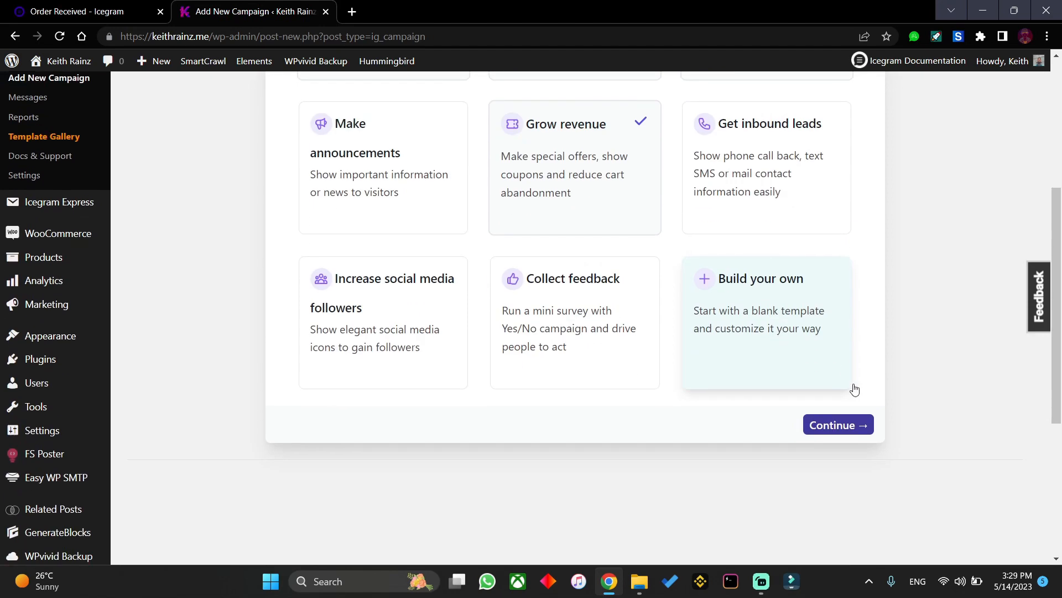
left_click(839, 425)
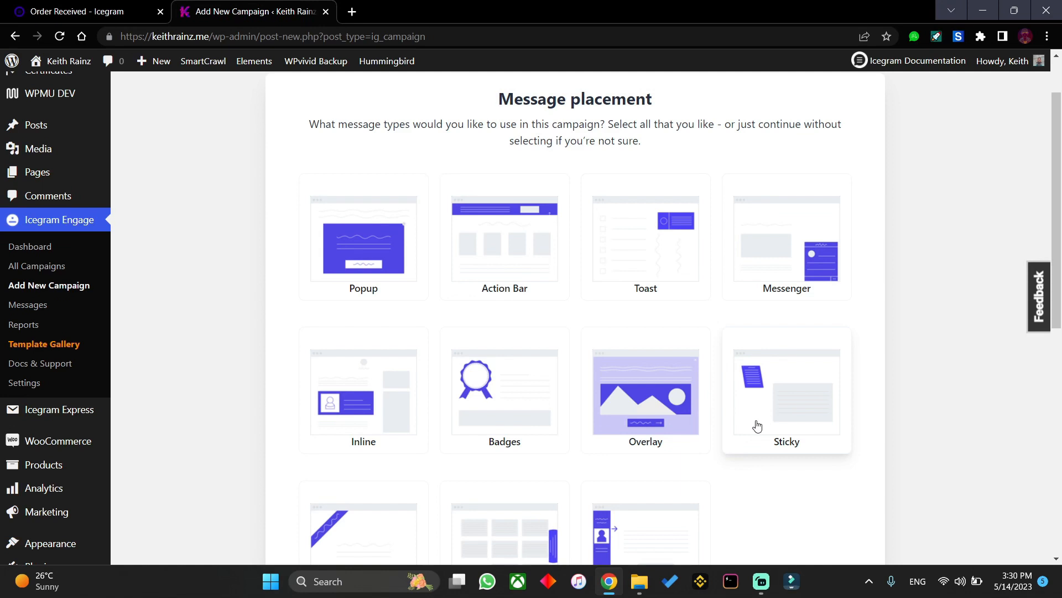
Choose Inline as the campaign's message type and continue to the design choice
scroll(757, 424, "down", 1)
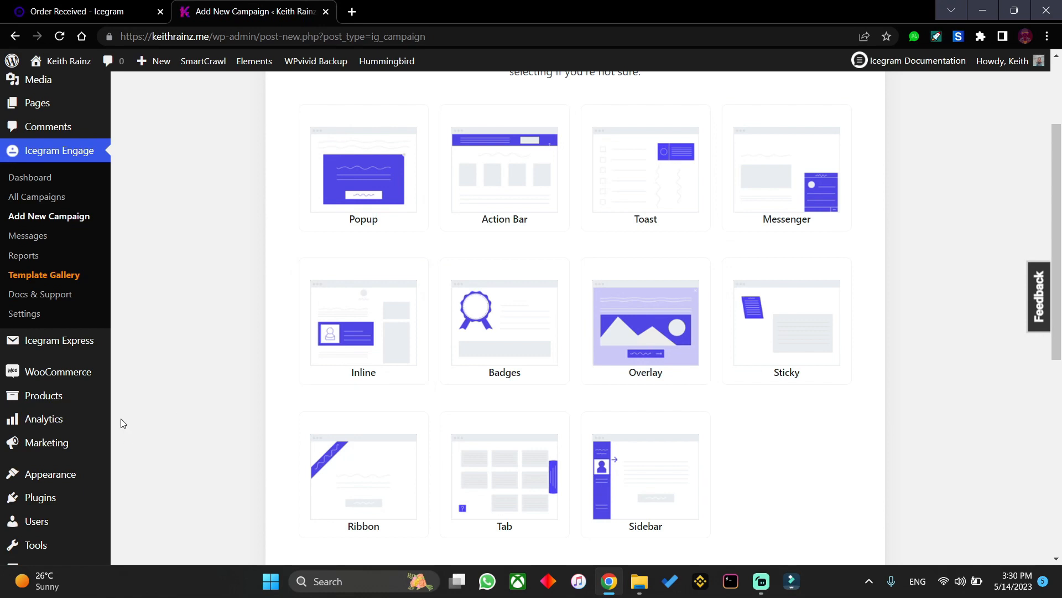
left_click(326, 361)
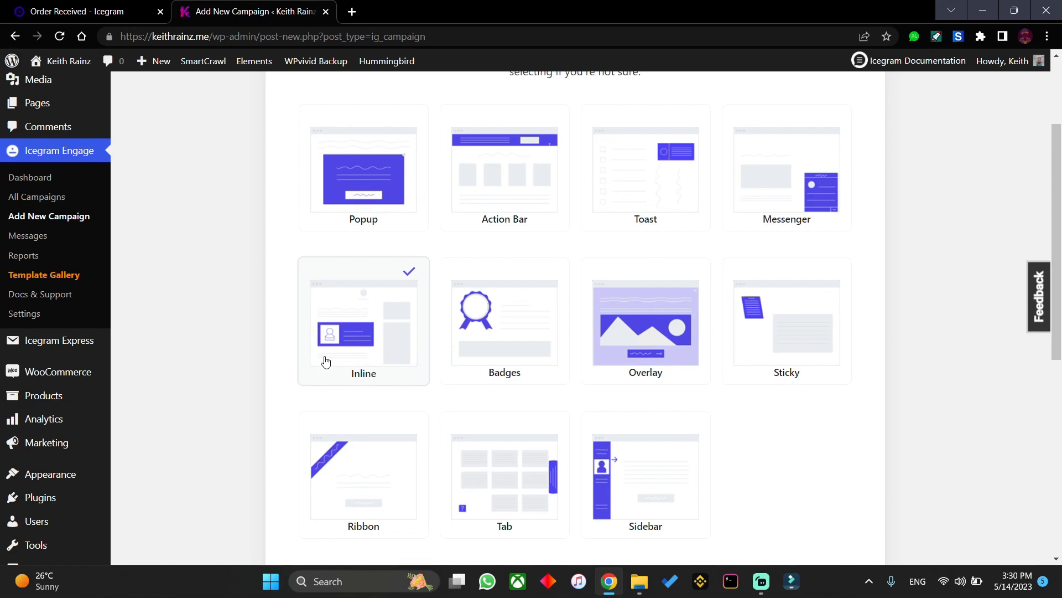
scroll(327, 359, "down", 4)
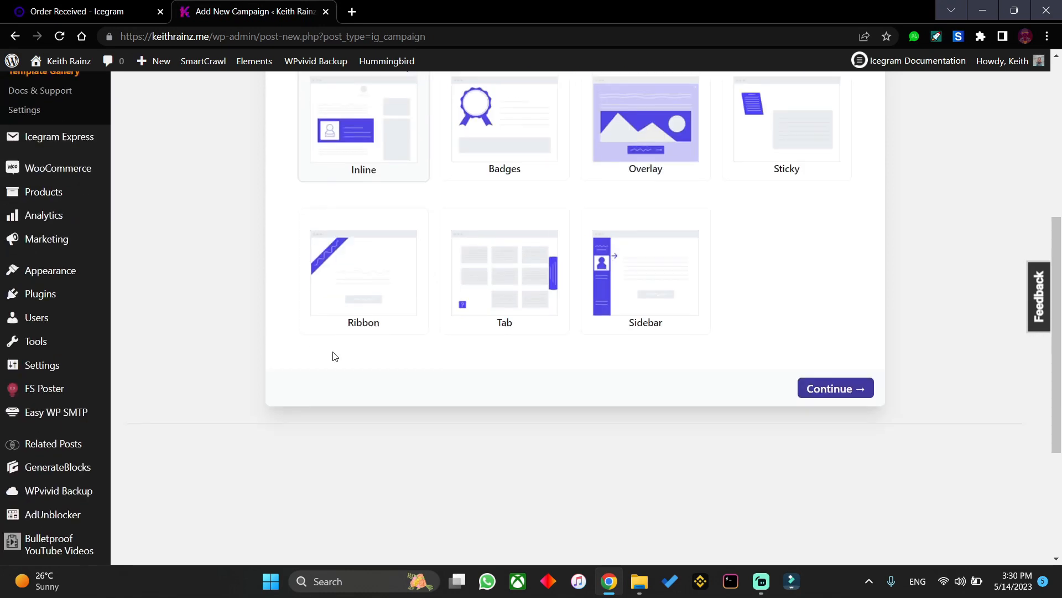
scroll(726, 303, "up", 2)
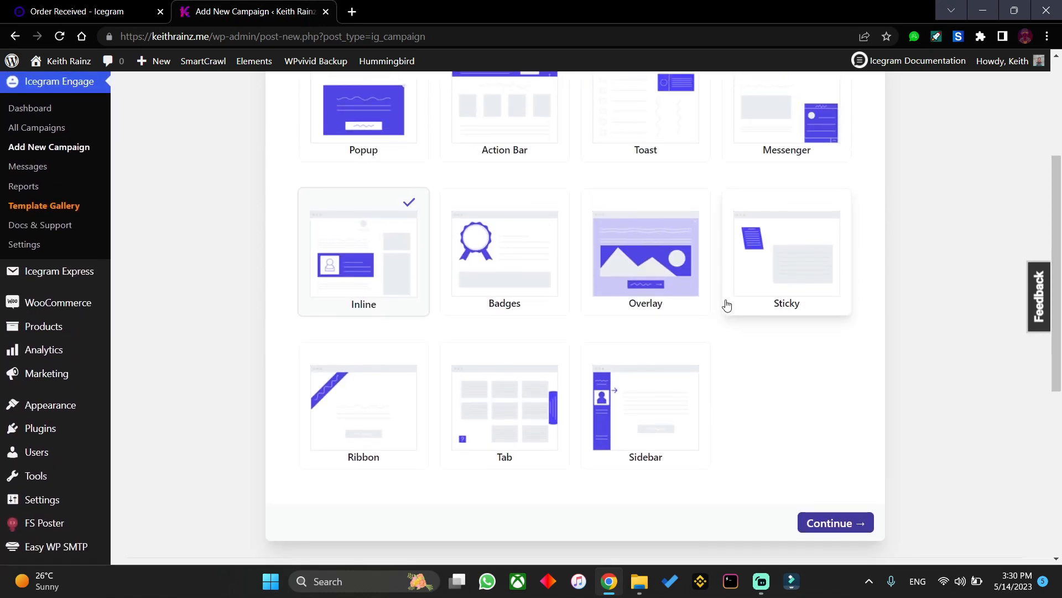
left_click(859, 523)
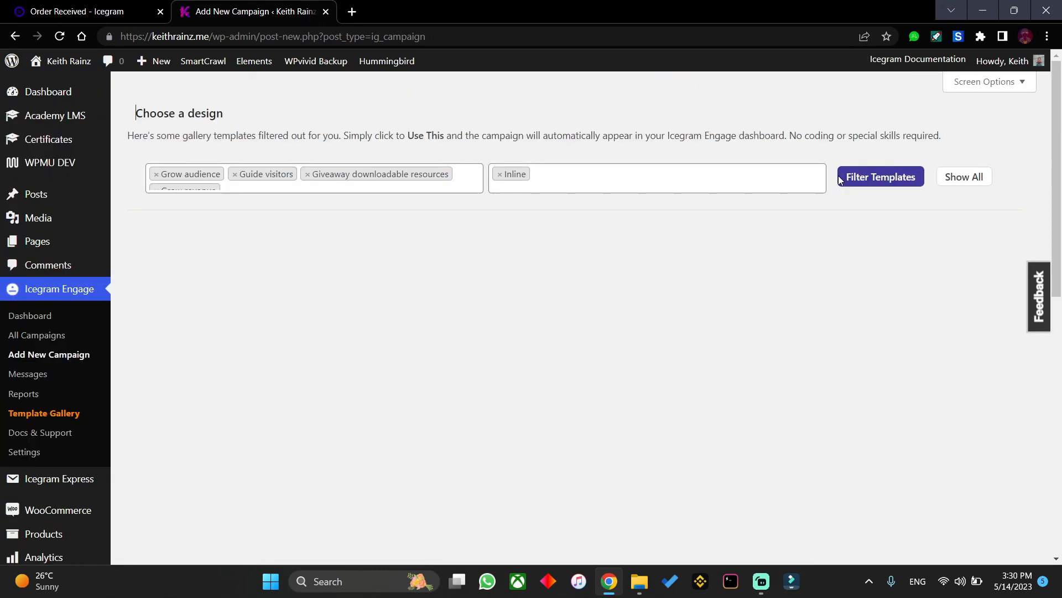
Filter the gallery templates by the selected goals and Inline type, and look through the matching designs
left_click(885, 178)
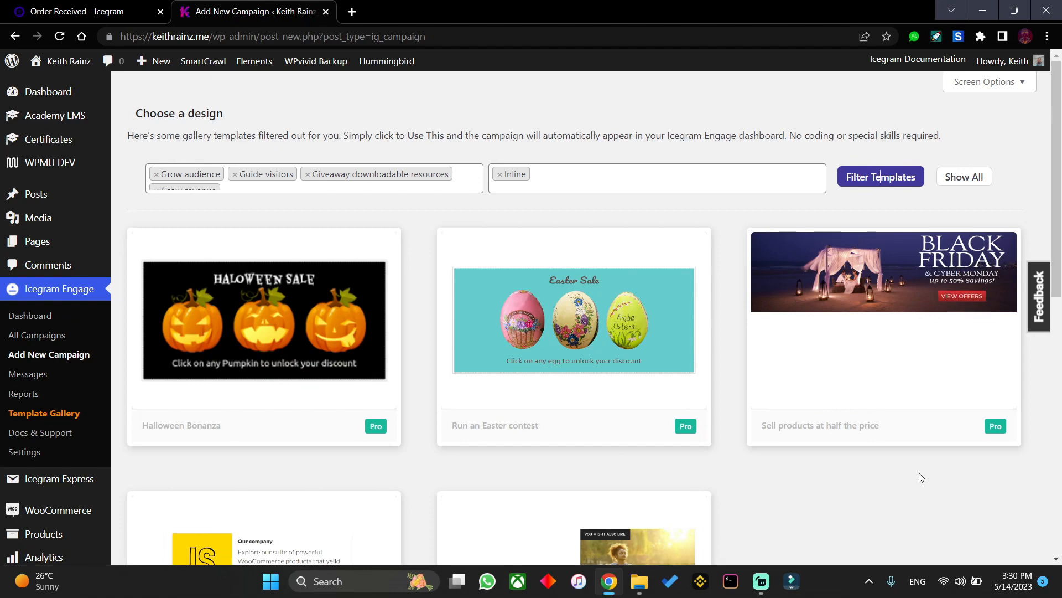
scroll(920, 471, "down", 3)
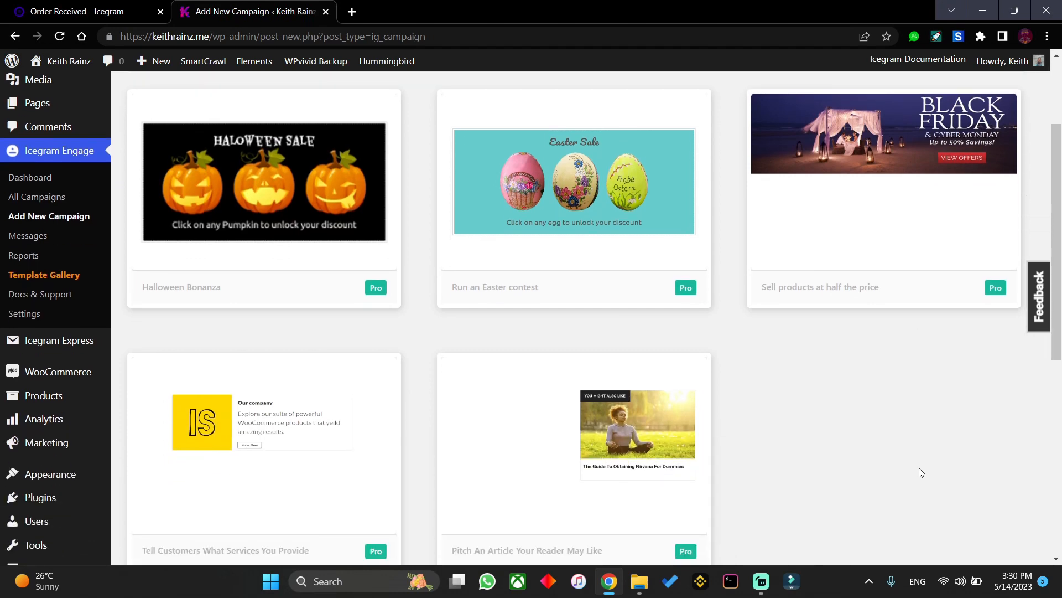
scroll(921, 472, "up", 2)
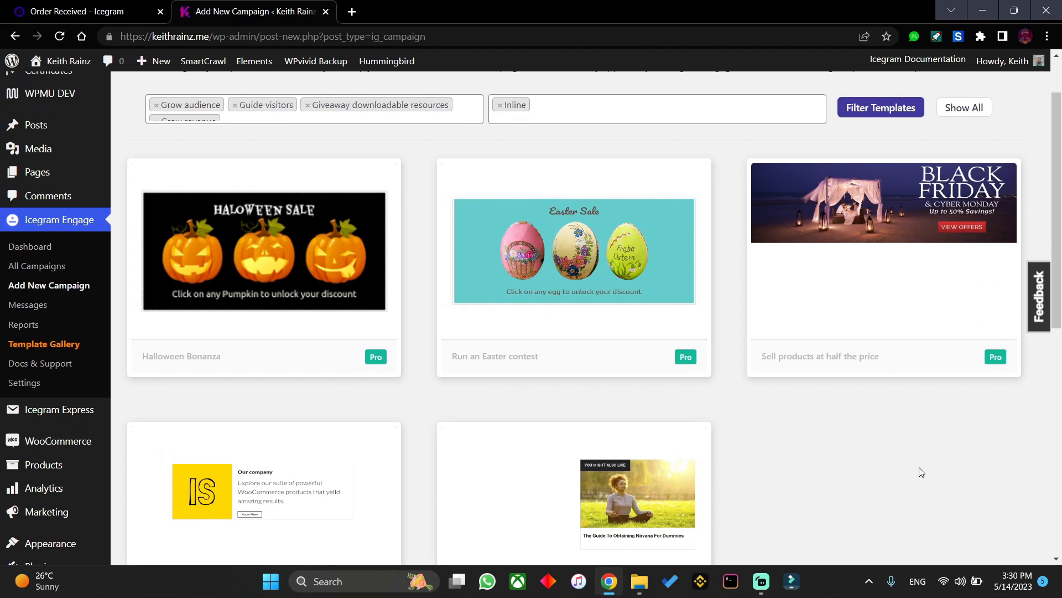
scroll(919, 467, "down", 2)
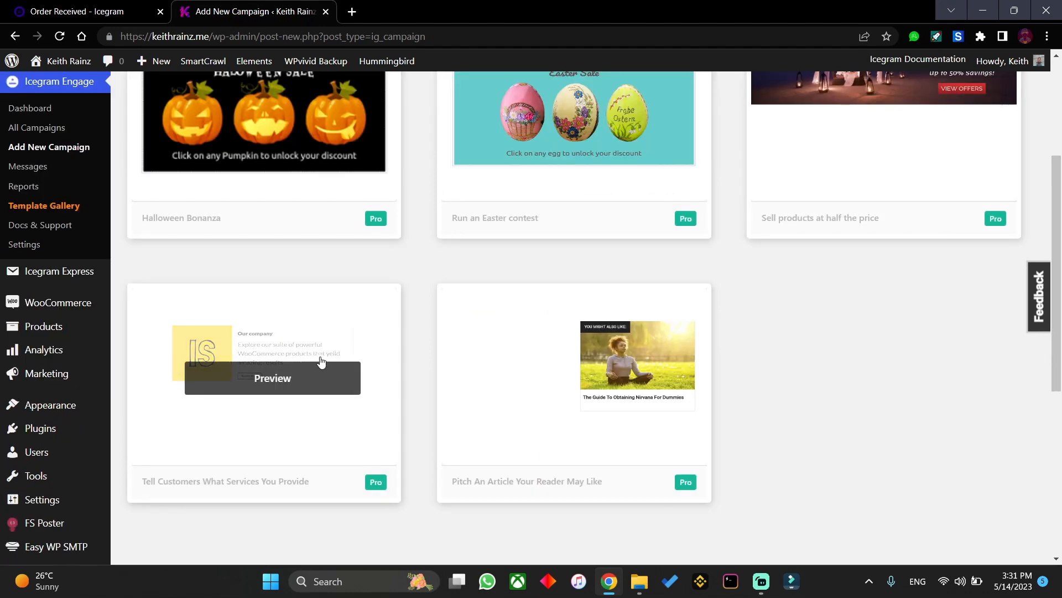
Preview the "Tell Customers What Services You Provide" template and use it for the campaign
left_click(324, 335)
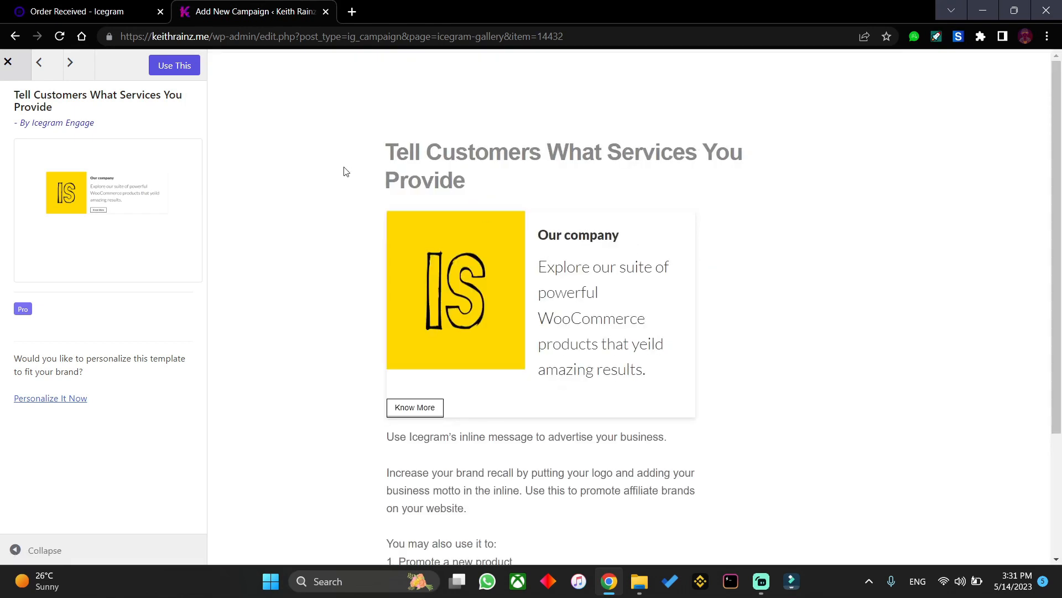
scroll(554, 332, "down", 3)
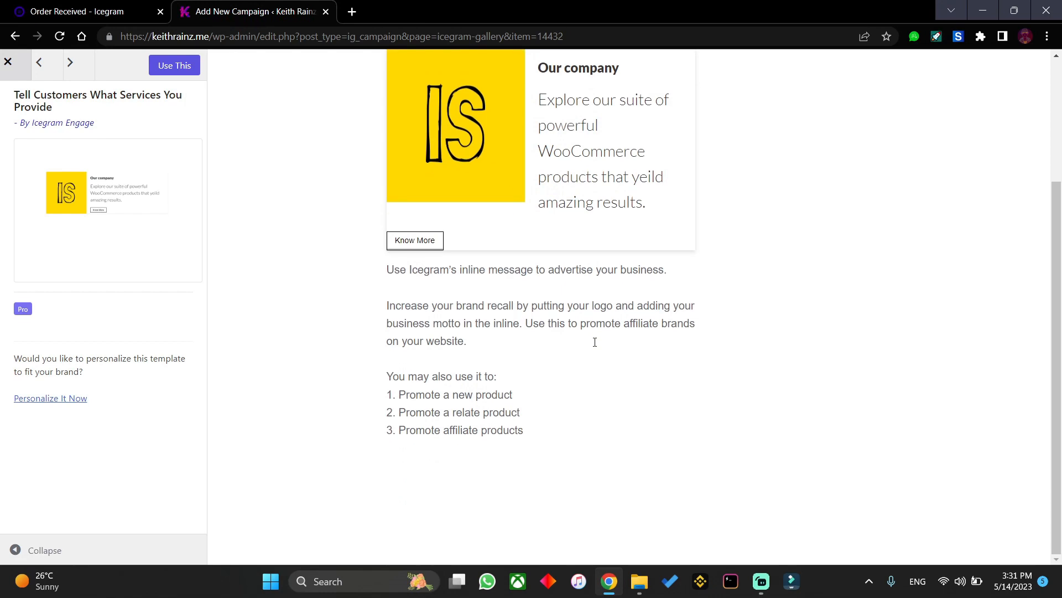
scroll(575, 329, "up", 3)
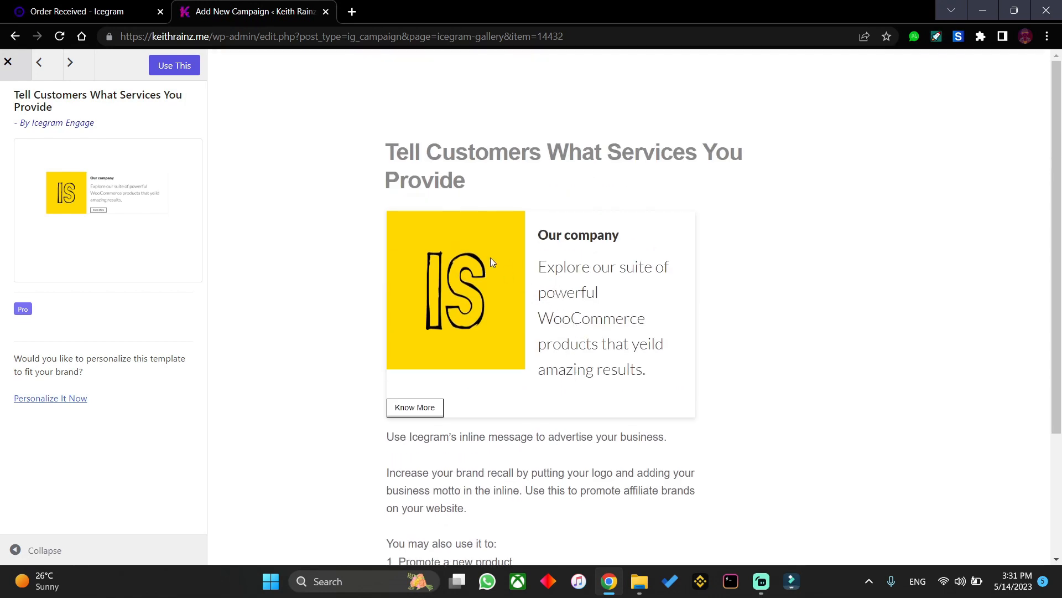
left_click(171, 66)
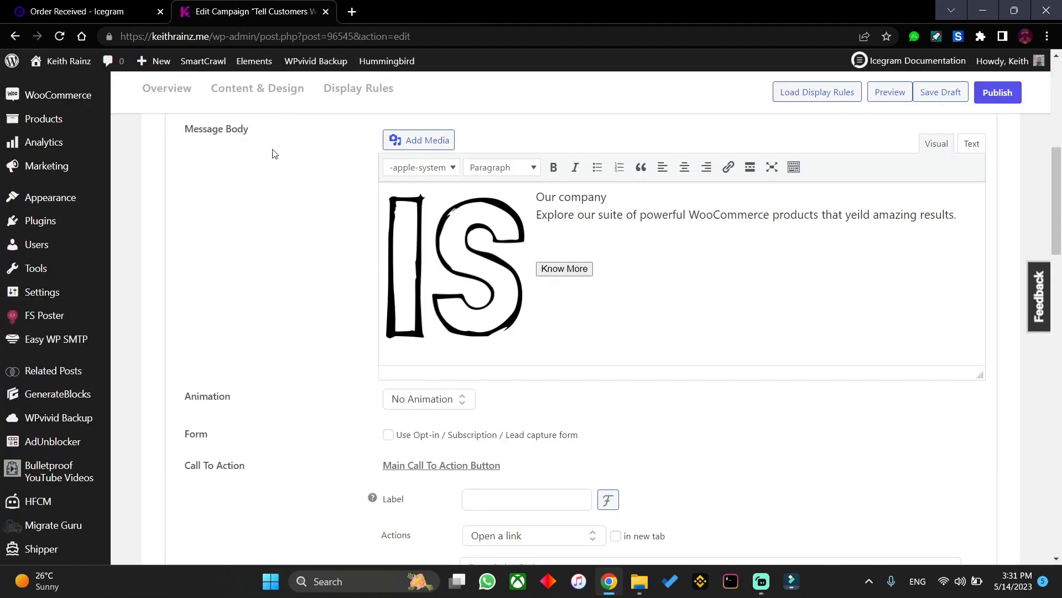
Enter "download my tool for free" as the message's headline
scroll(395, 140, "up", 2)
left_click(448, 239)
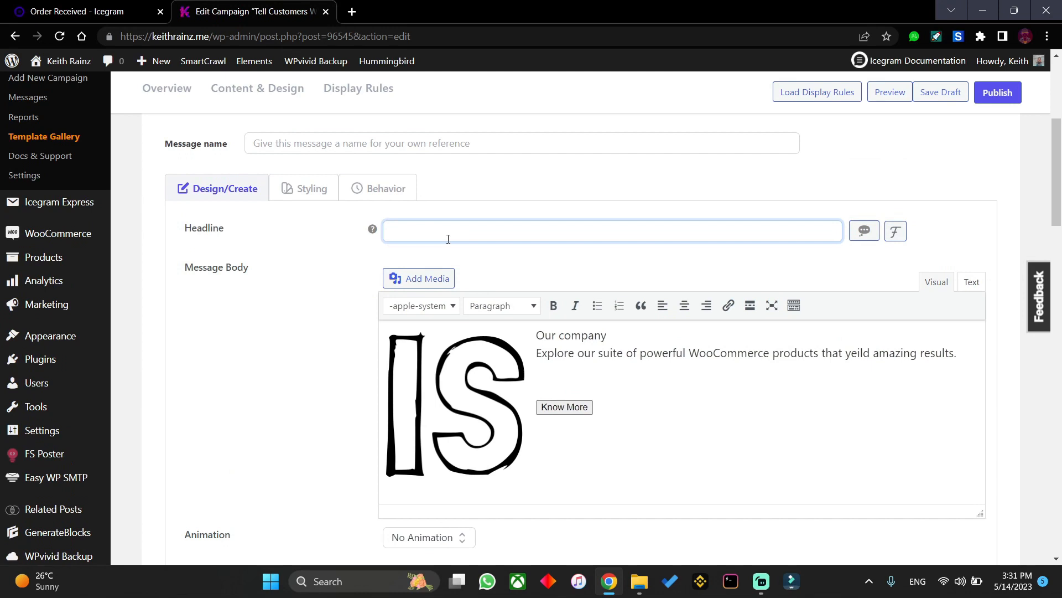
type("download my tool for free")
Replace both lines of text beside the image in the message body with "click on the button below to download for free"
triple_click(587, 353)
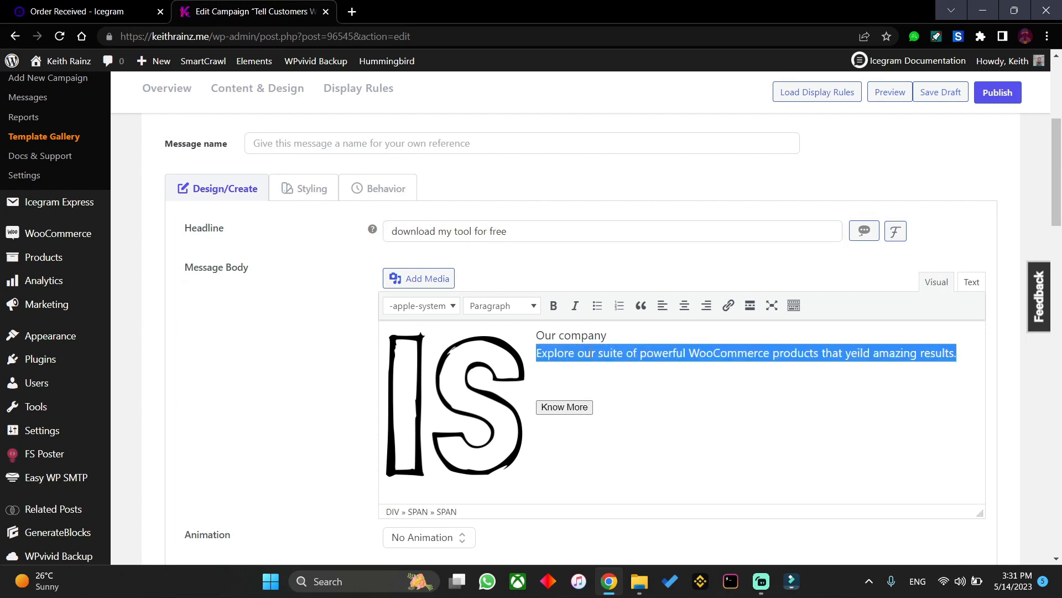
left_click(577, 335)
left_click_drag(536, 331, 998, 352)
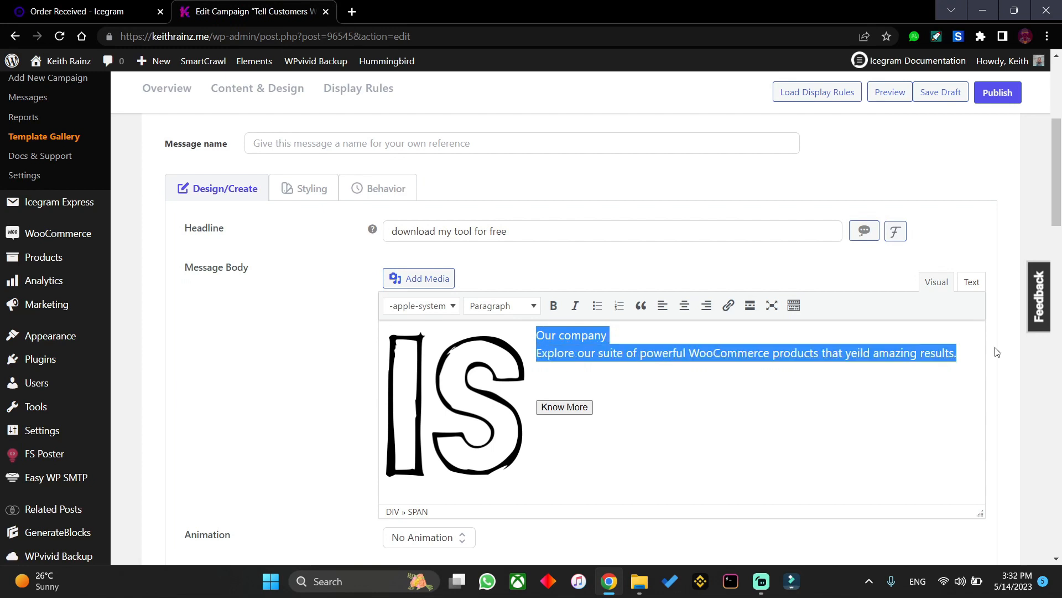
type("click on h")
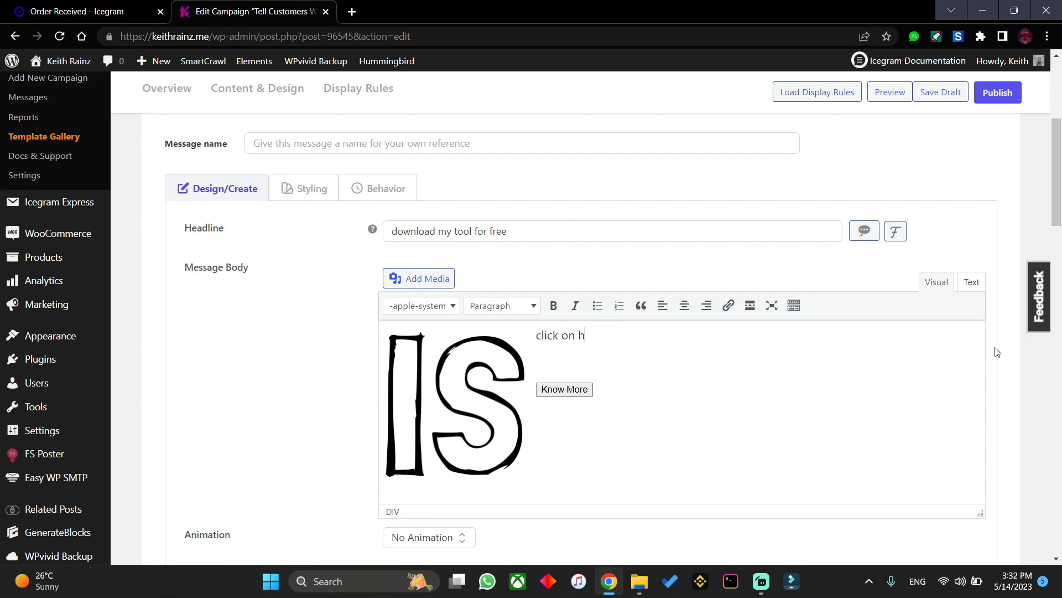
key("BackSpace")
type("the button below to download for free")
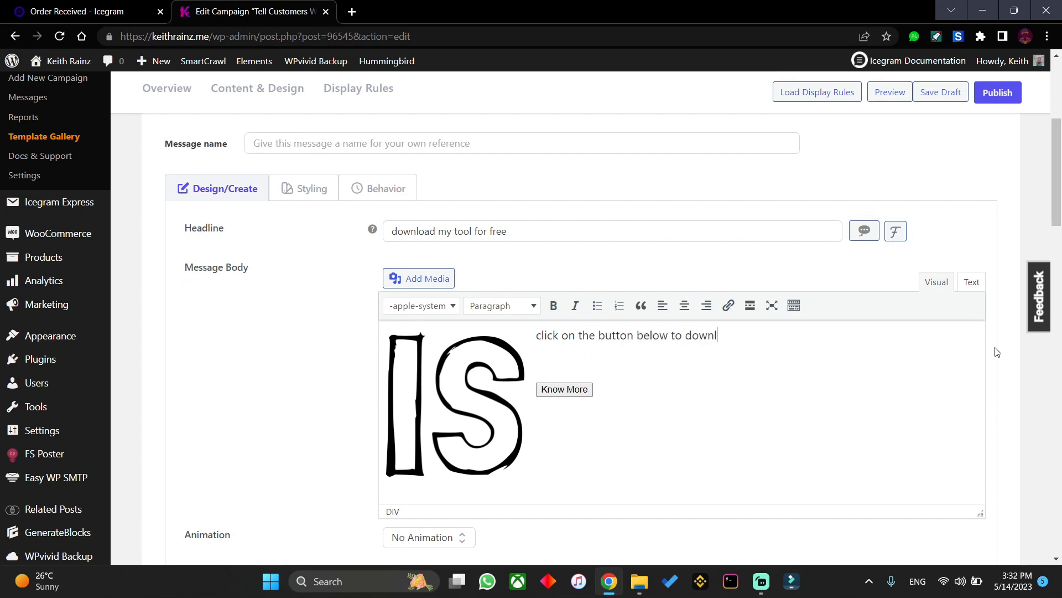
Set the main call to action's link URL to the site's own base address followed by "shop/"
scroll(488, 347, "down", 1)
left_click(488, 347)
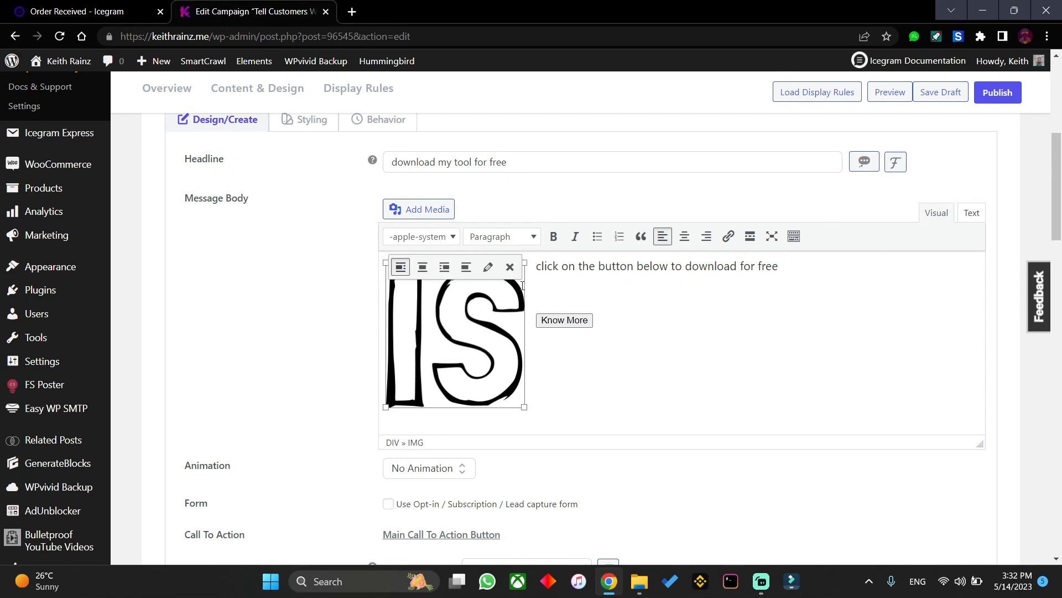
scroll(779, 352, "down", 3)
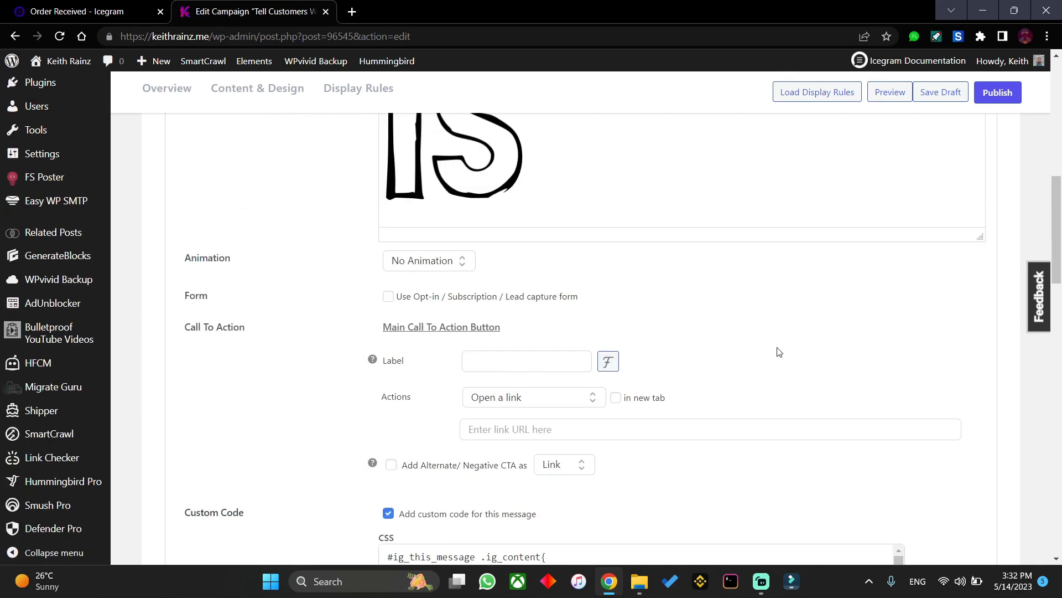
scroll(608, 362, "down", 2)
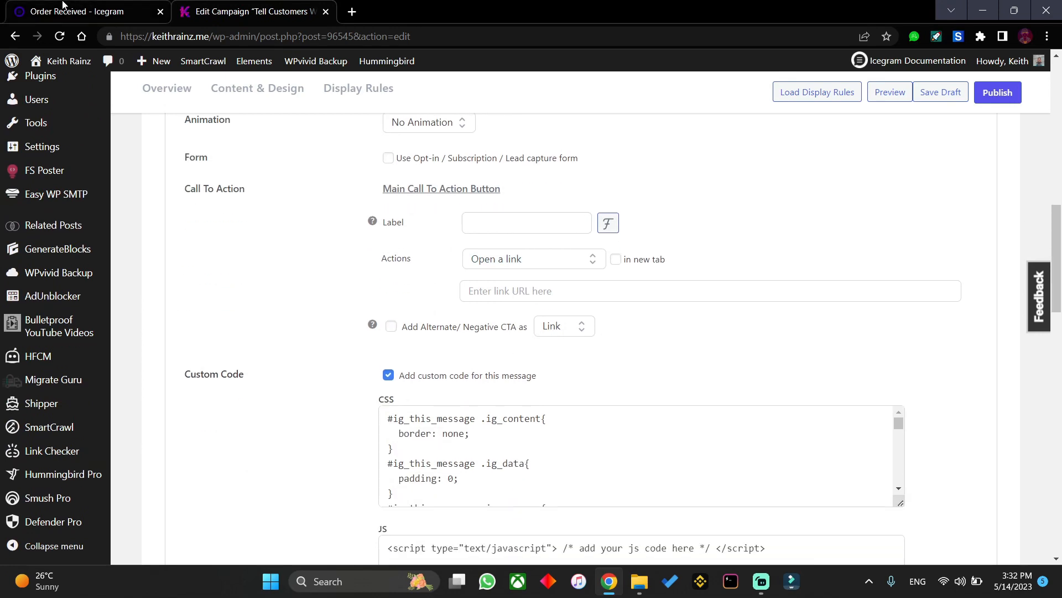
left_click_drag(121, 36, 212, 36)
key("ctrl+c")
mouse_move(2, 61)
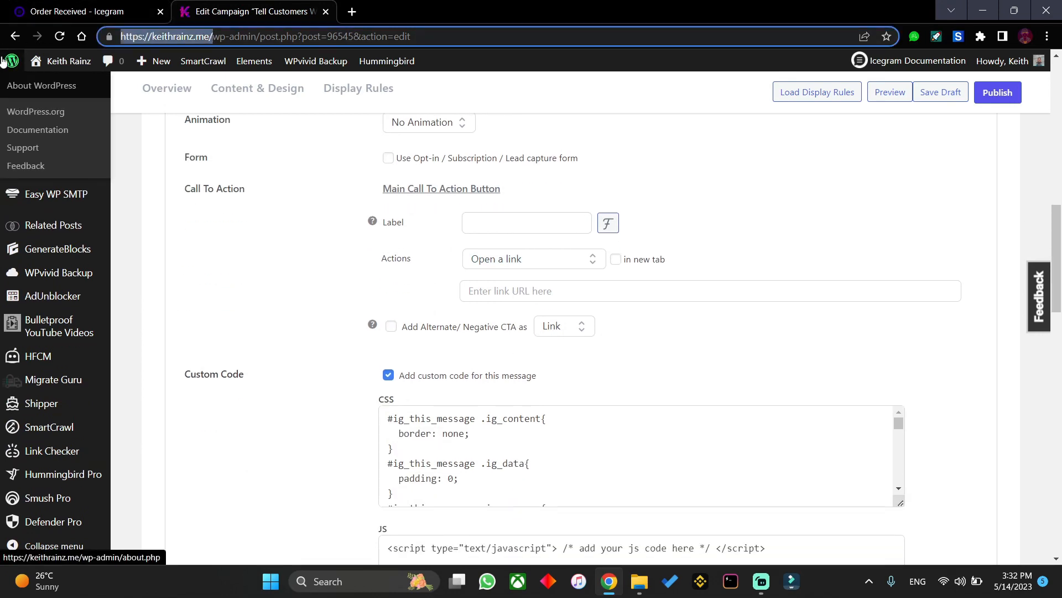
left_click(624, 300)
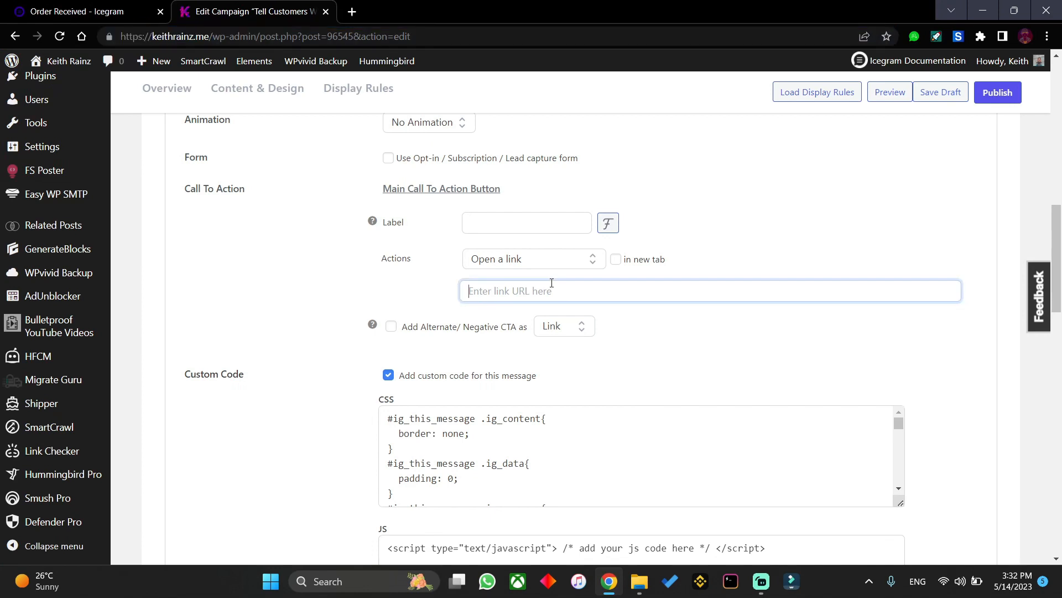
key("ctrl+v")
type("shop")
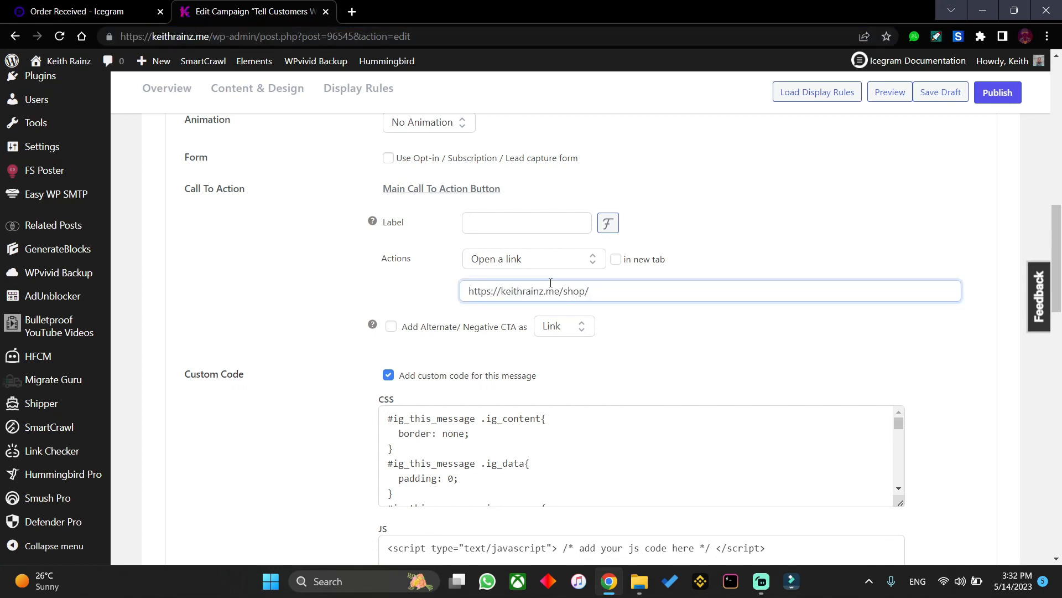
Review the campaign's custom code and its where, when, device, audience, retargeting and geo-targeting rules, and publish the campaign
scroll(550, 282, "down", 5)
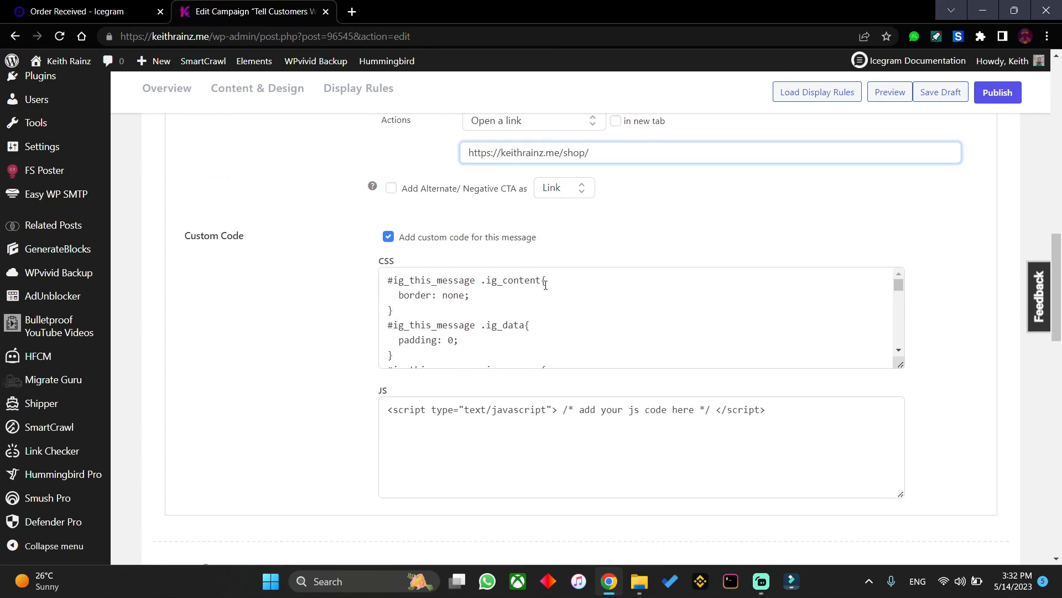
scroll(546, 285, "down", 10)
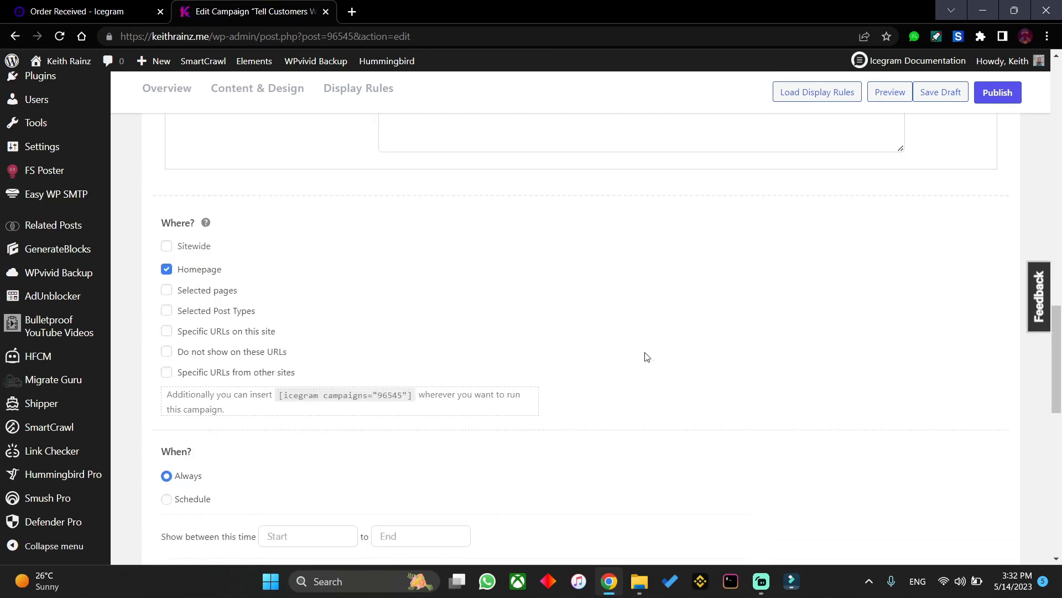
scroll(646, 356, "up", 3)
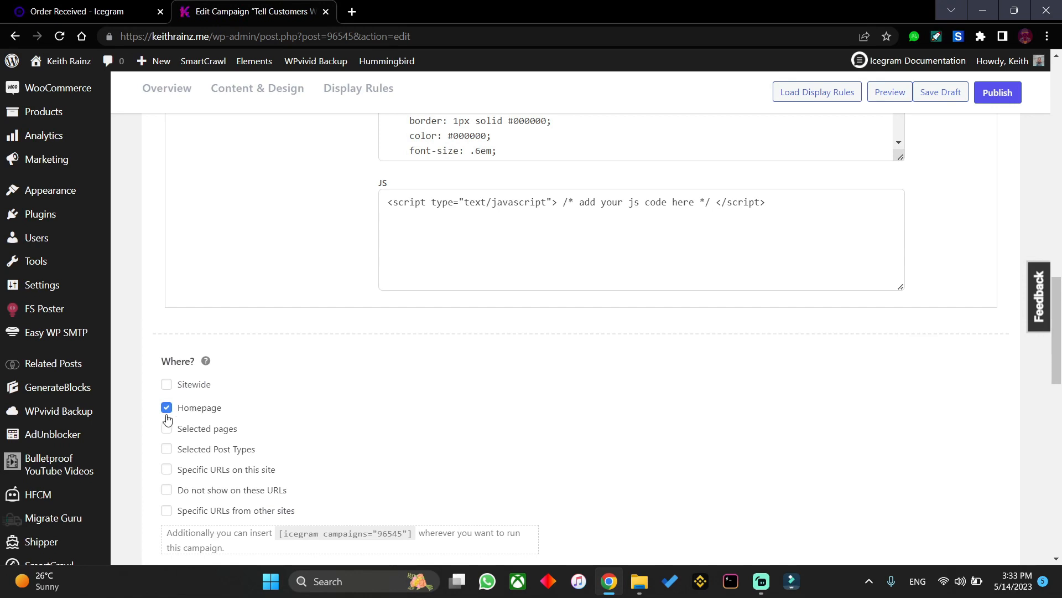
scroll(269, 399, "down", 2)
scroll(269, 400, "down", 3)
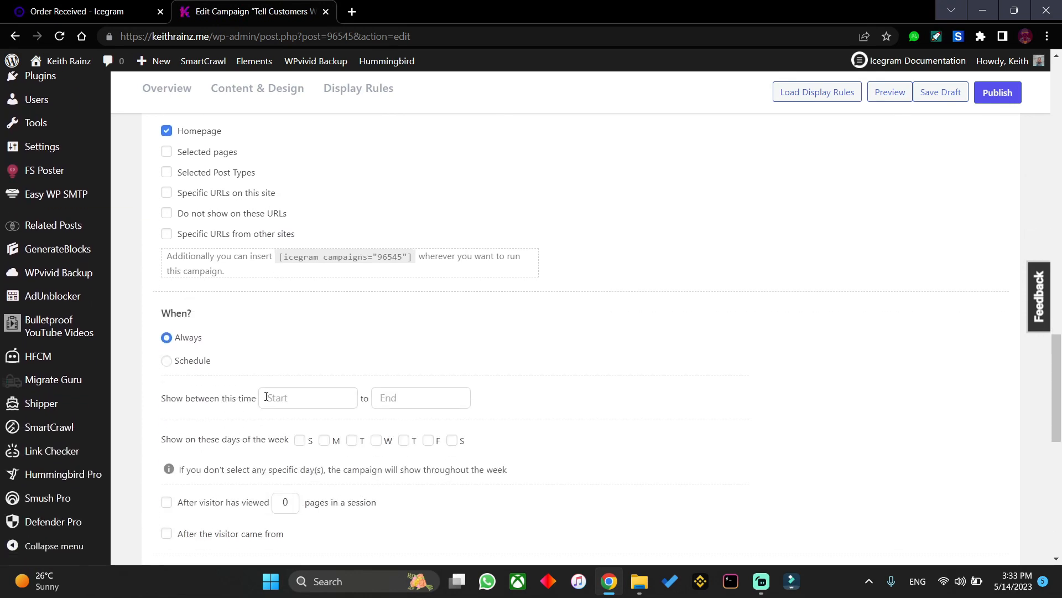
scroll(199, 325, "down", 6)
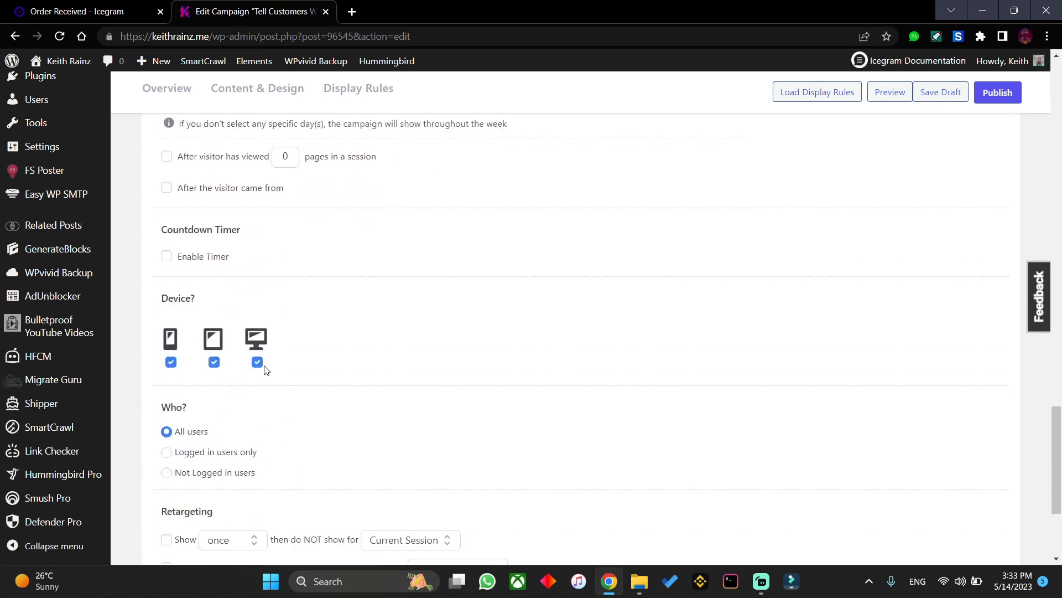
scroll(227, 412, "down", 4)
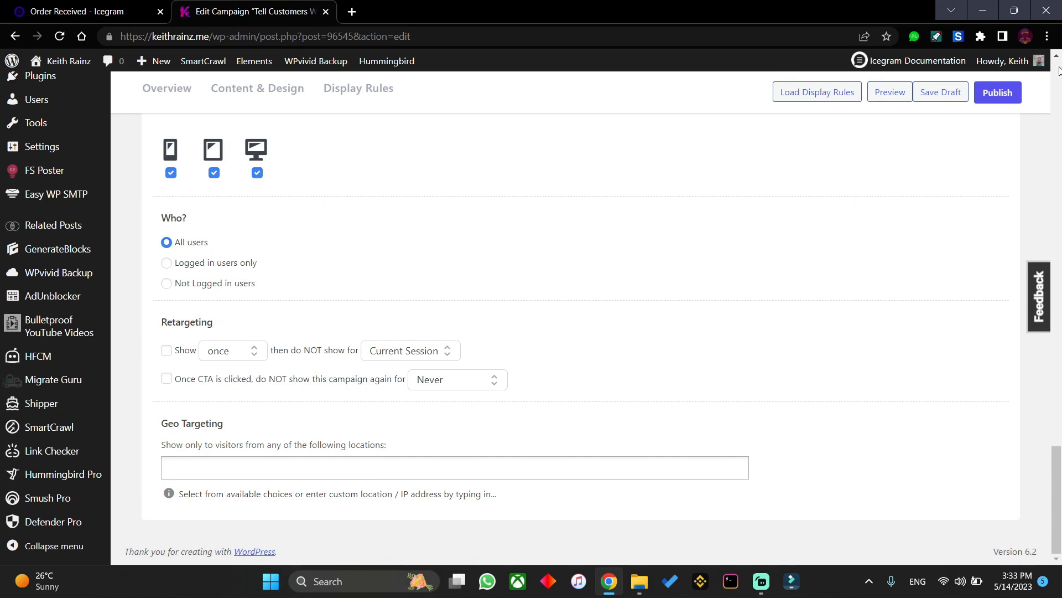
left_click(1006, 92)
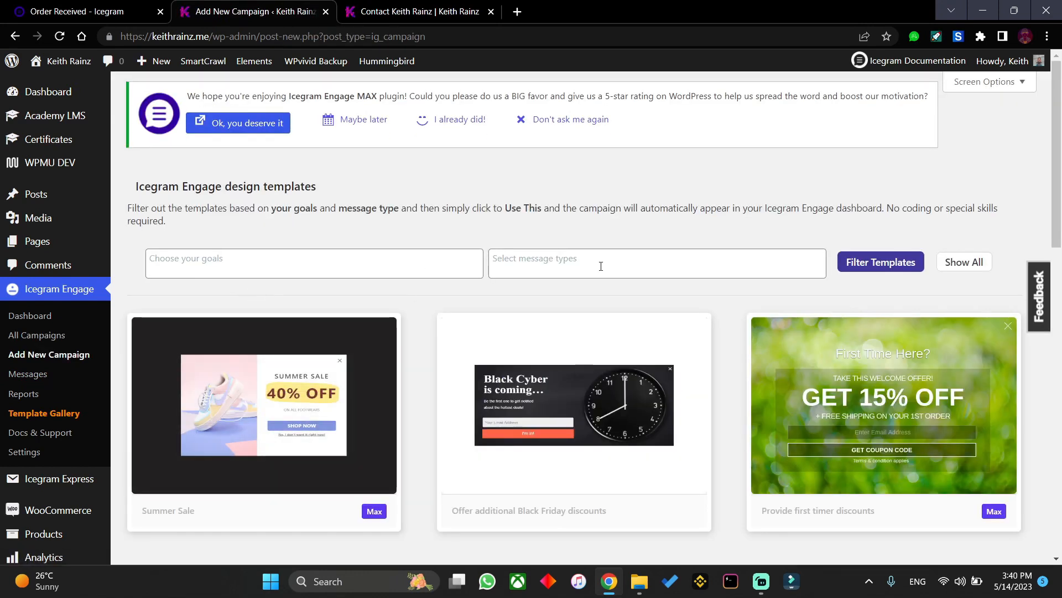
Browse the Icegram Engage design templates offered for a new campaign, including the subscription-unlock and Black Friday designs
scroll(597, 260, "down", 5)
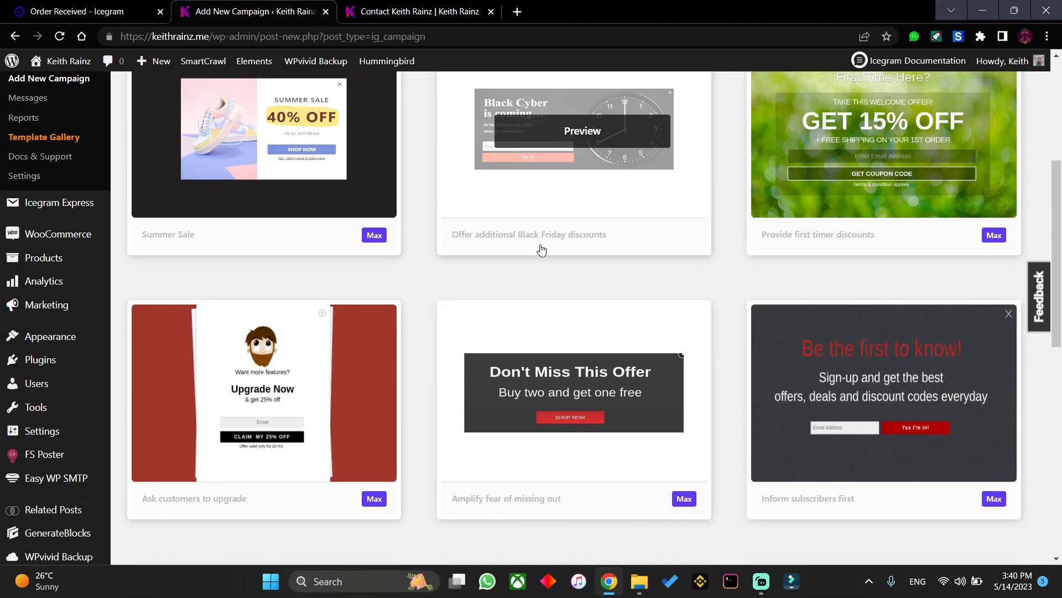
scroll(558, 261, "down", 5)
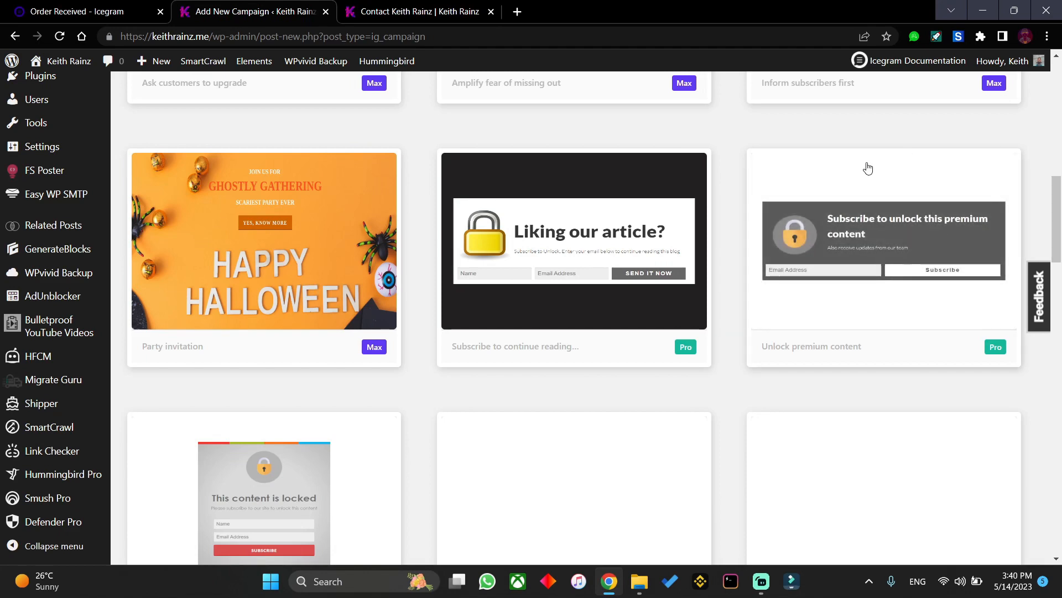
scroll(245, 389, "down", 4)
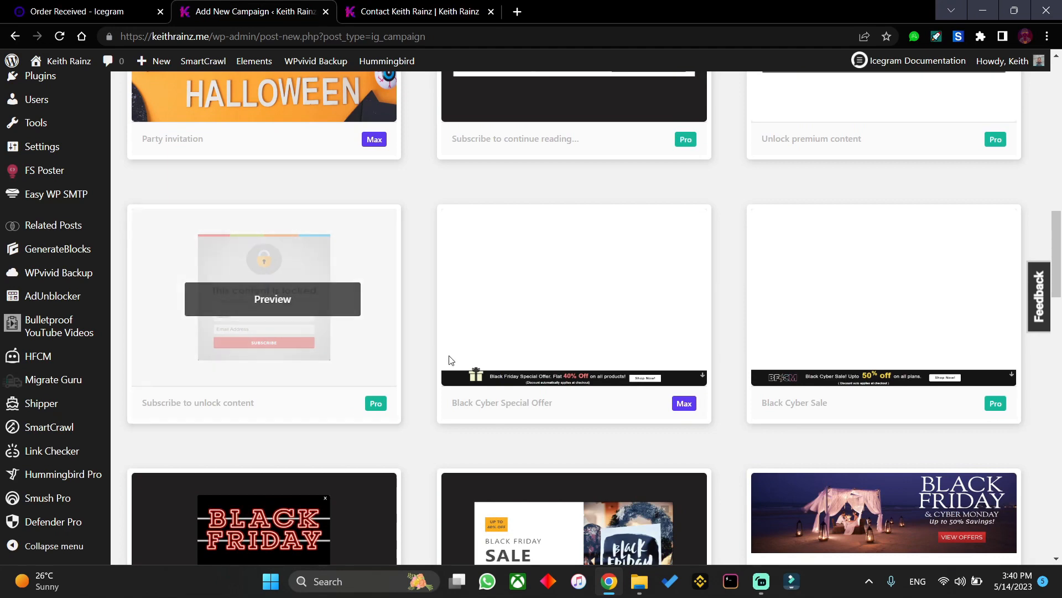
scroll(448, 360, "down", 2)
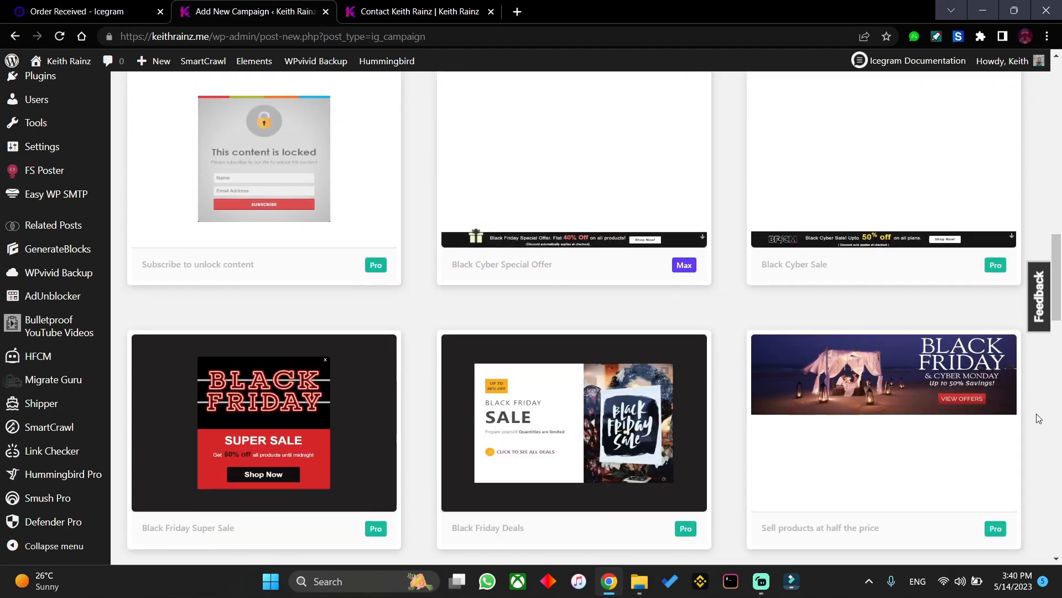
scroll(968, 431, "down", 1)
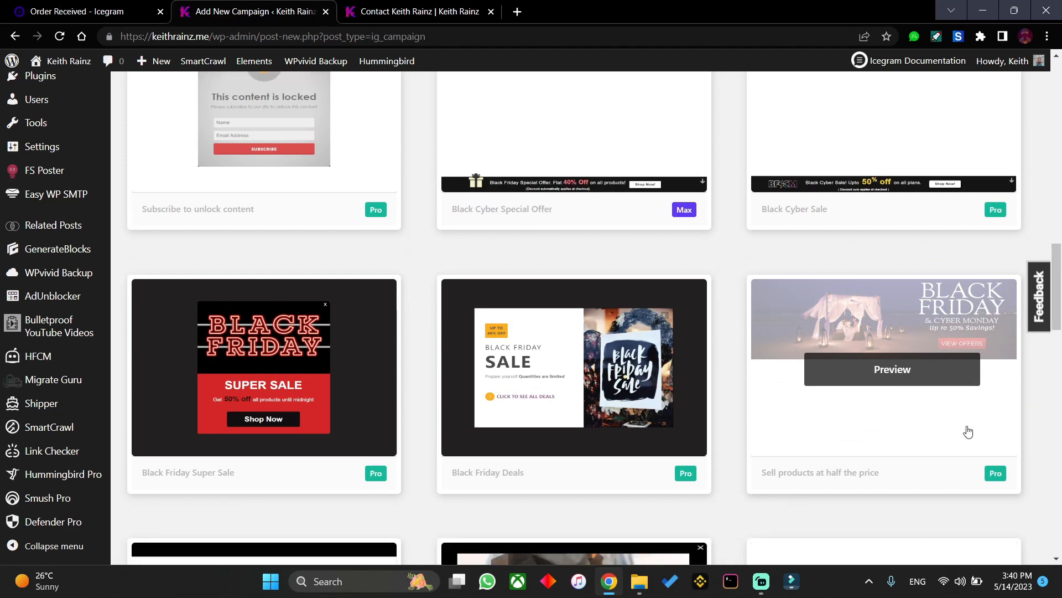
scroll(968, 431, "down", 2)
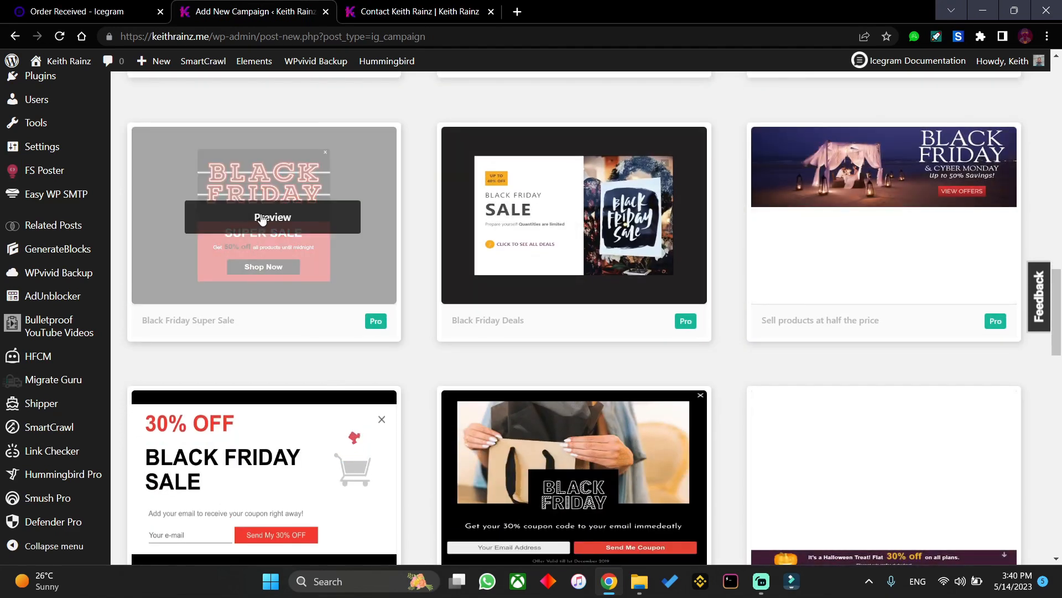
scroll(263, 219, "down", 2)
scroll(4, 241, "up", 2)
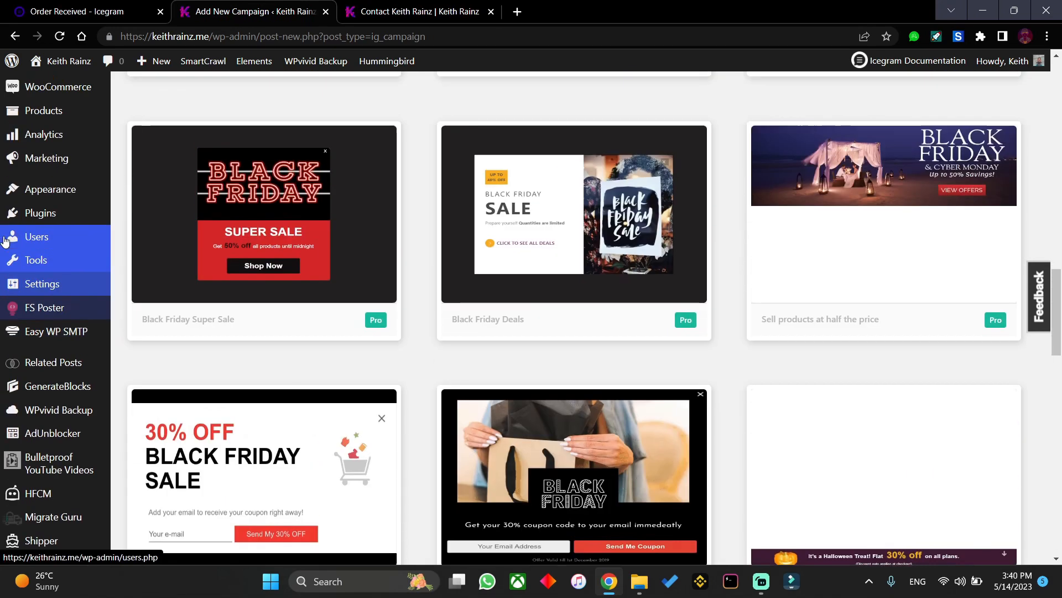
Open the Icegram Engage messages list and review each message's type, theme and quick stats
scroll(4, 239, "up", 3)
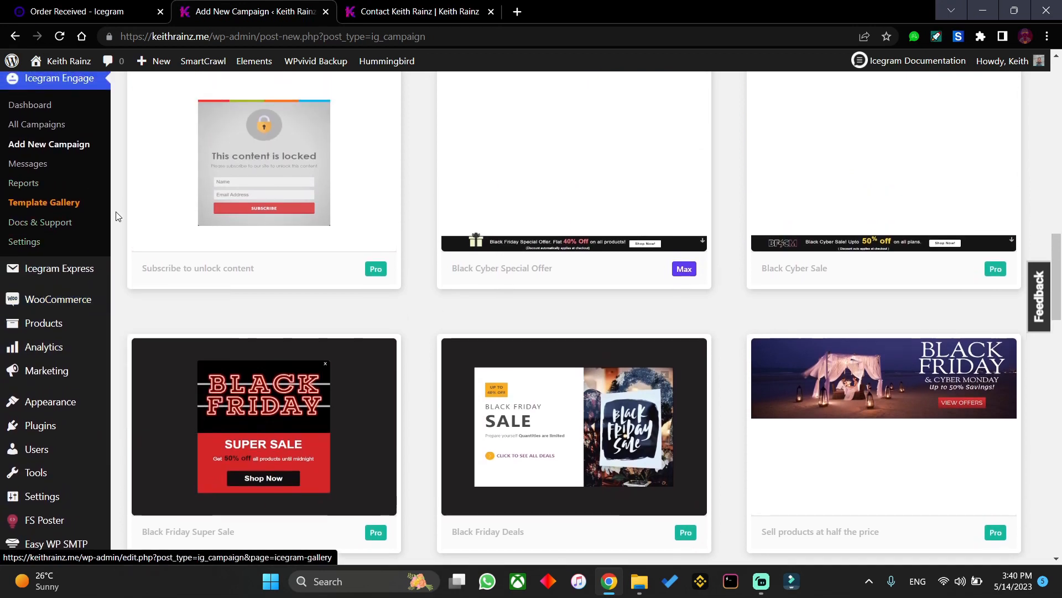
scroll(116, 216, "up", 1)
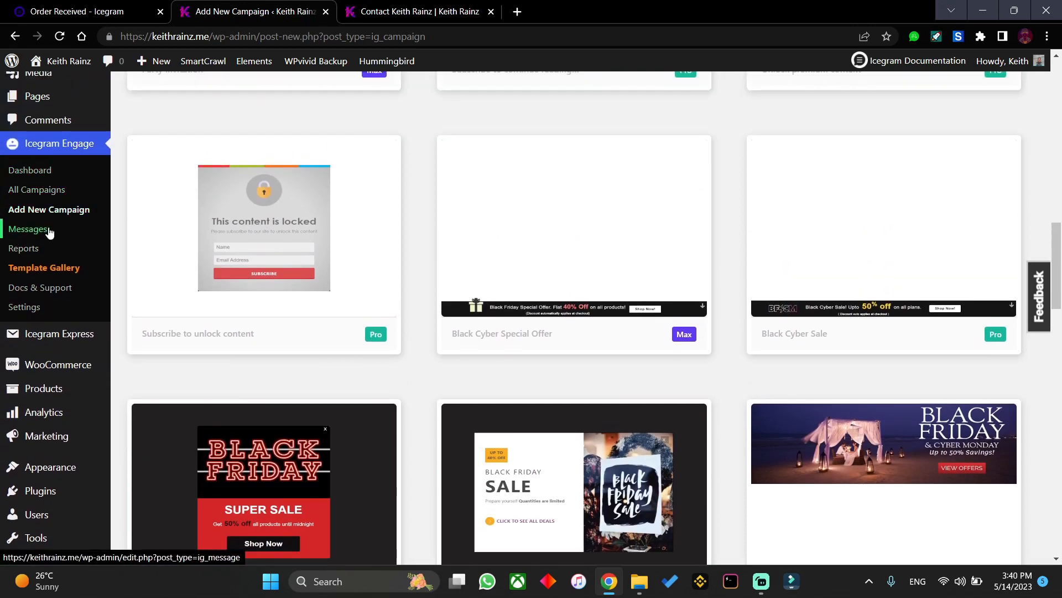
left_click(17, 232)
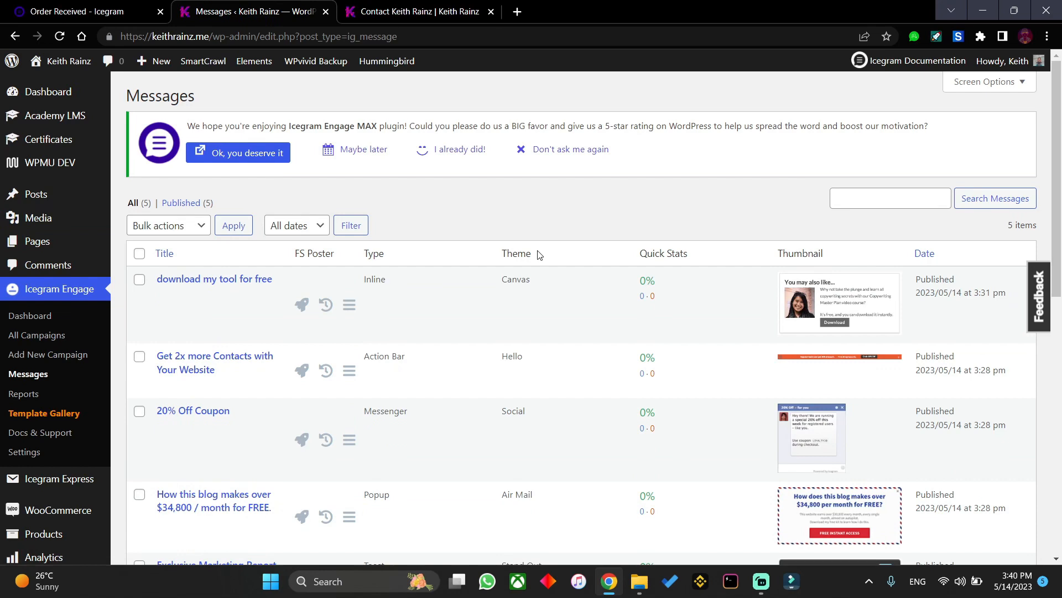
scroll(539, 256, "down", 5)
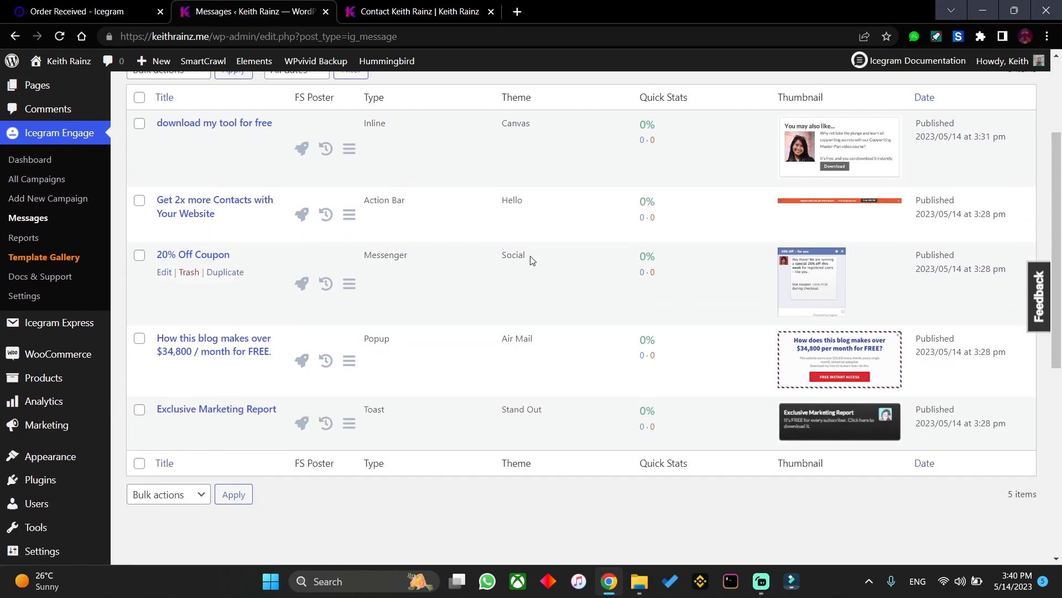
scroll(527, 263, "up", 5)
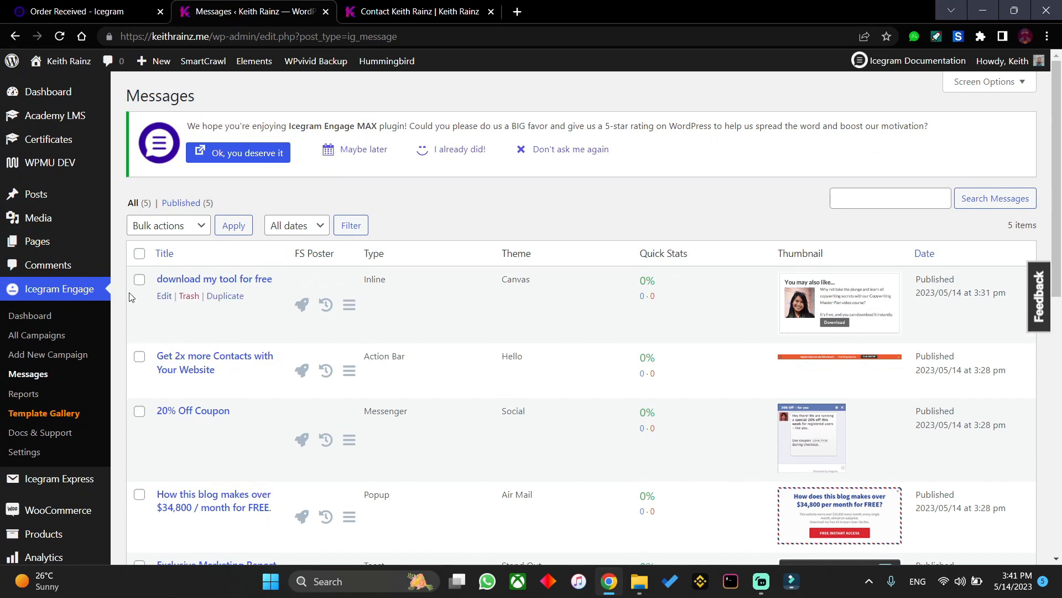
Open the Icegram Engage reports and dismiss the new-feature notice about data crunching
left_click(29, 396)
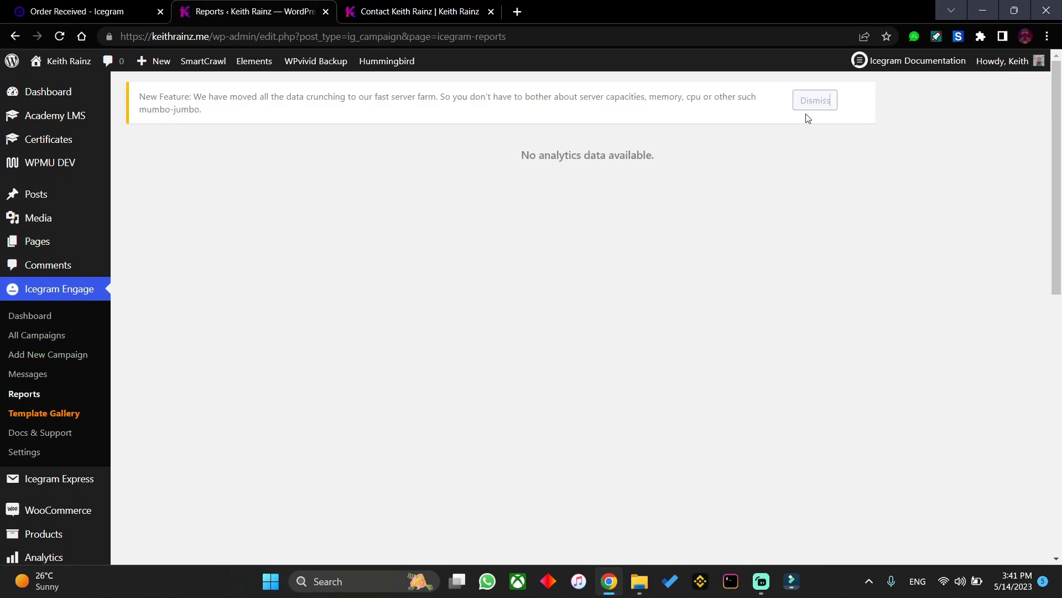
left_click(808, 110)
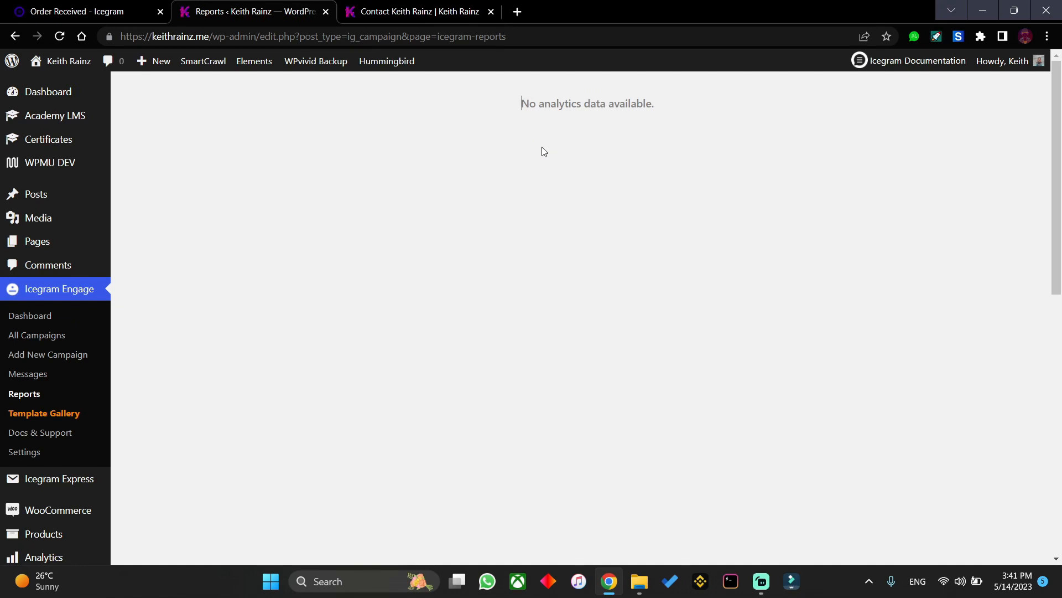
Save the Icegram Engage settings with the cache-friendly "Lazy Load" option turned on
left_click(39, 454)
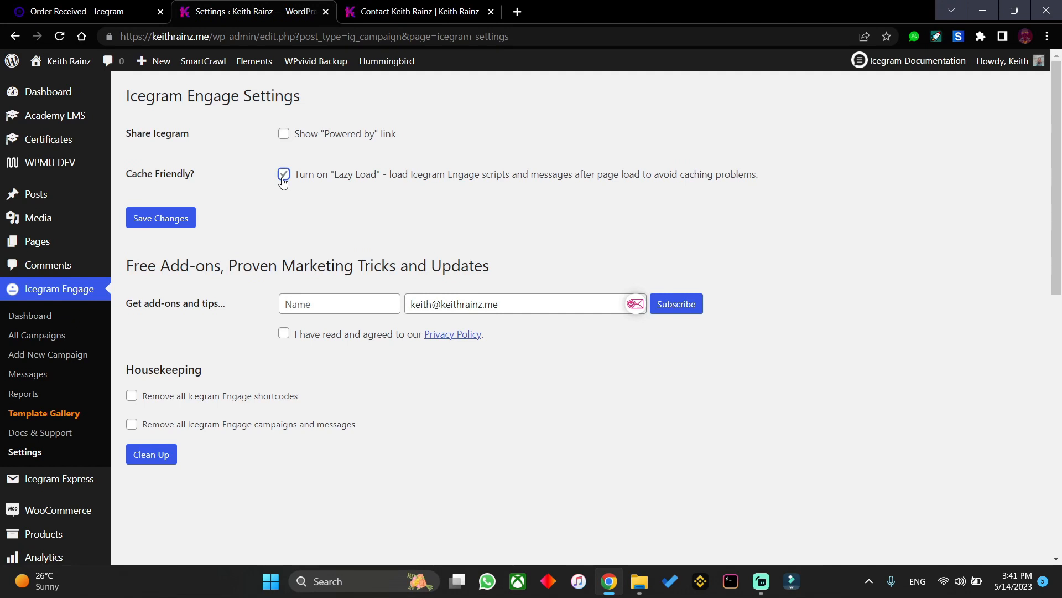
left_click(164, 227)
mouse_move(349, 57)
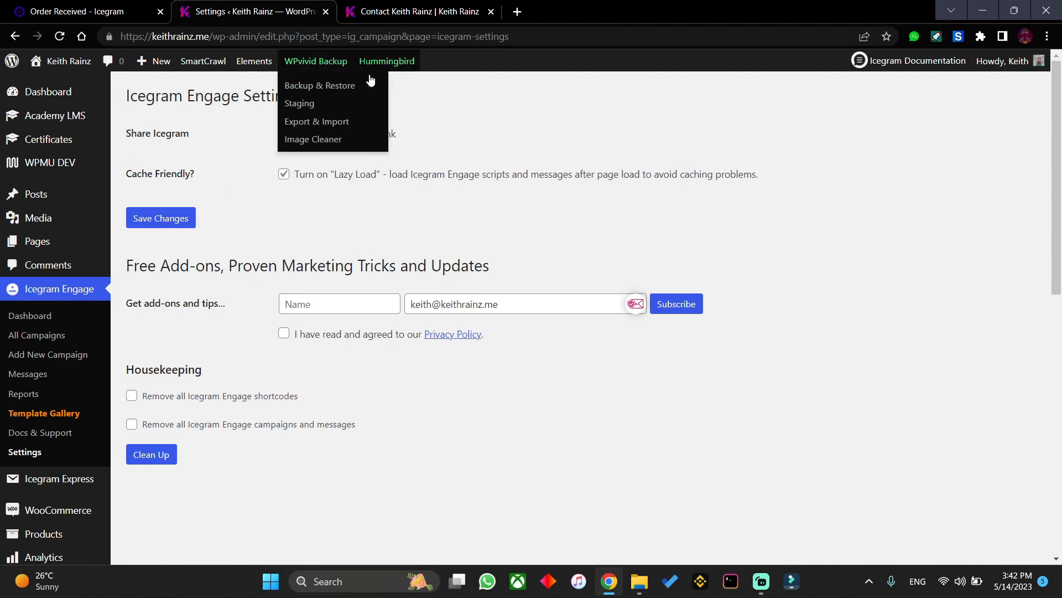